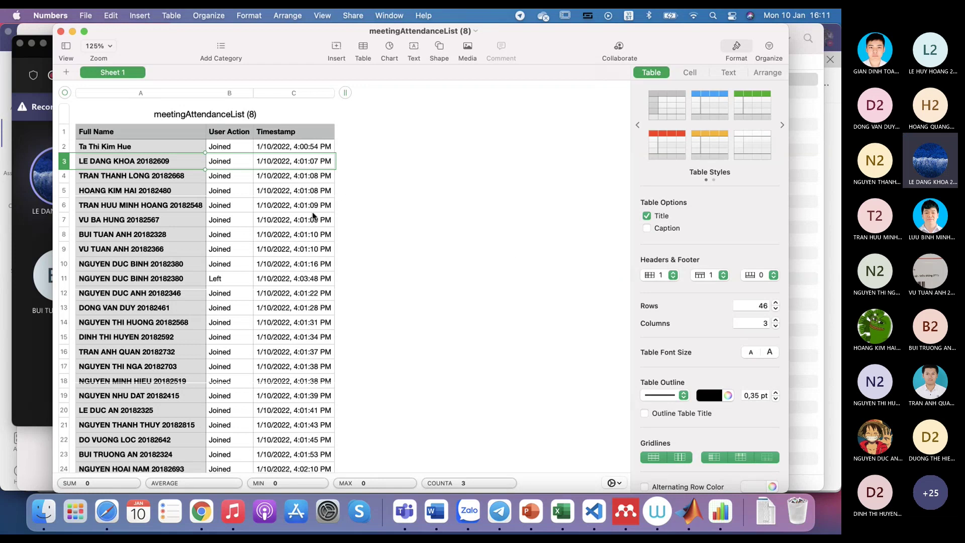
{"action": "left_click", "coordinate": [338, 160]}
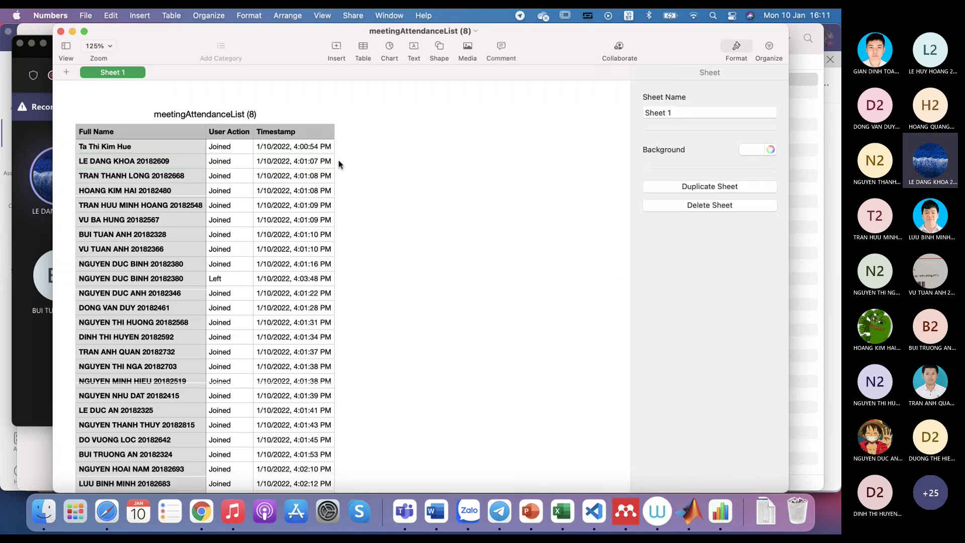
{"action": "left_click", "coordinate": [82, 164]}
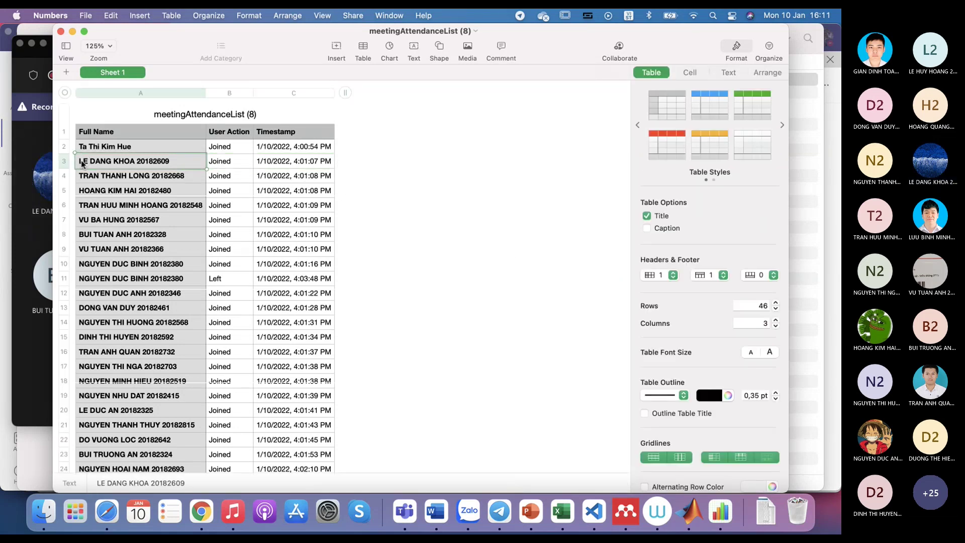
{"action": "left_click", "coordinate": [63, 161]}
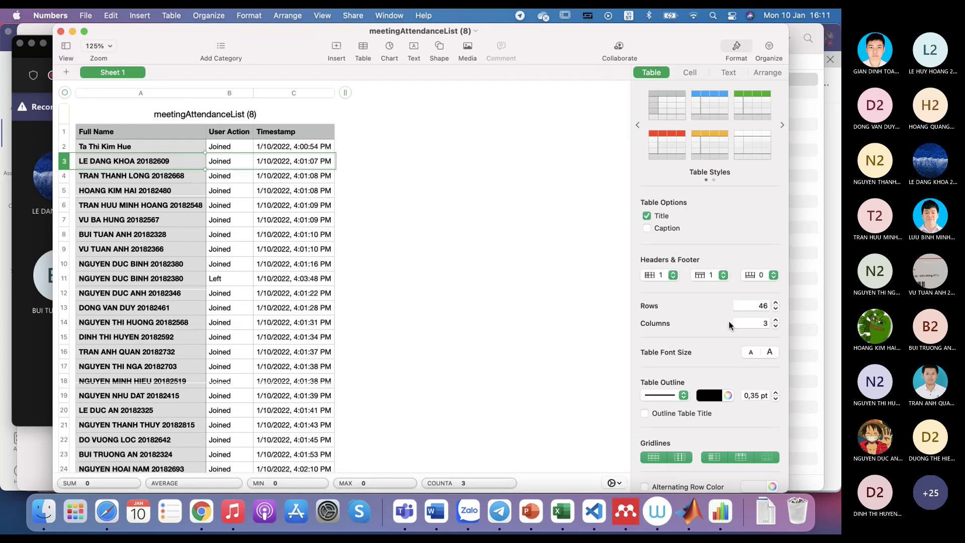
{"action": "scroll", "coordinate": [726, 426], "scroll_direction": "down", "scroll_amount": 3}
{"action": "scroll", "coordinate": [726, 426], "scroll_direction": "down", "scroll_amount": 3}
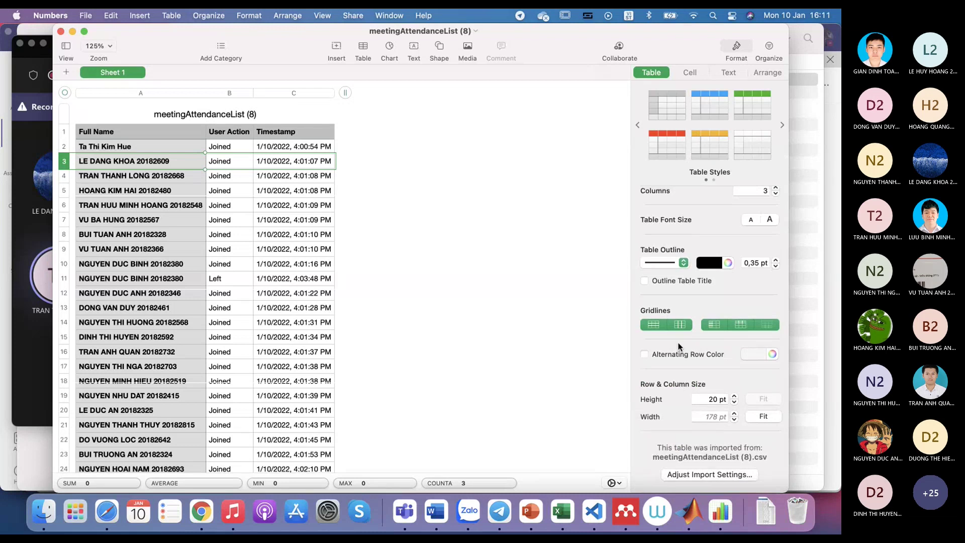
{"action": "scroll", "coordinate": [678, 342], "scroll_direction": "up", "scroll_amount": 4}
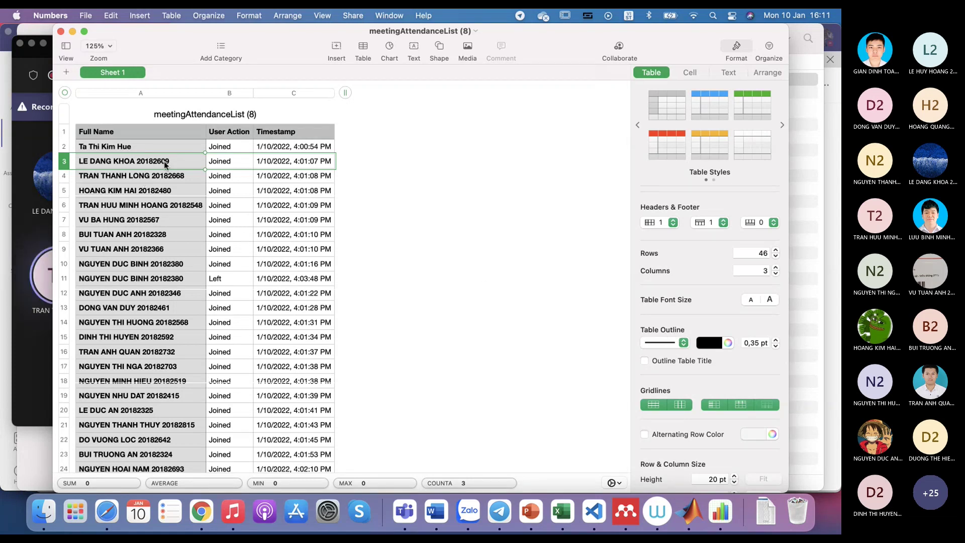
Switch to Finder and open meetingAttendanceList (8).csv from the Downloads folder with Microsoft Excel
{"action": "left_click", "coordinate": [45, 523]}
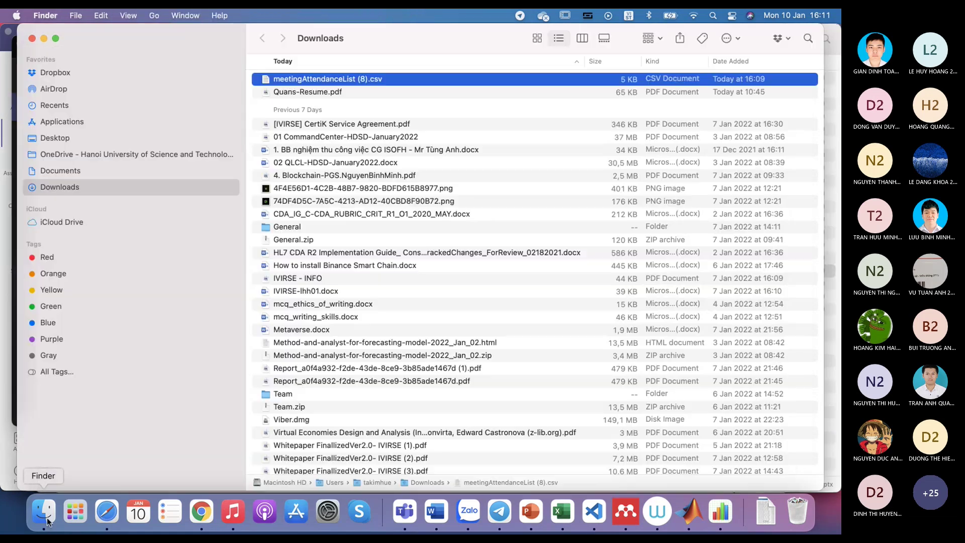
{"action": "right_click", "coordinate": [357, 79]}
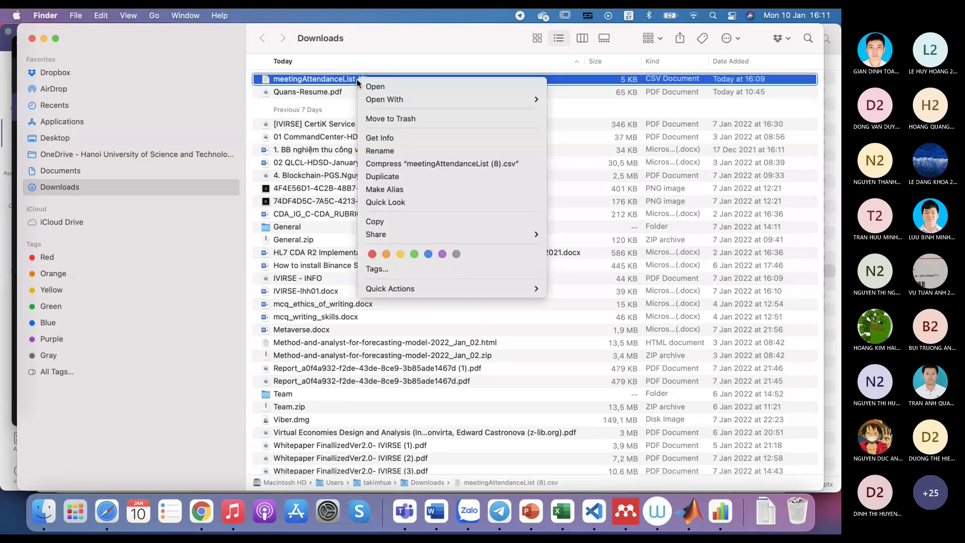
{"action": "mouse_move", "coordinate": [483, 100]}
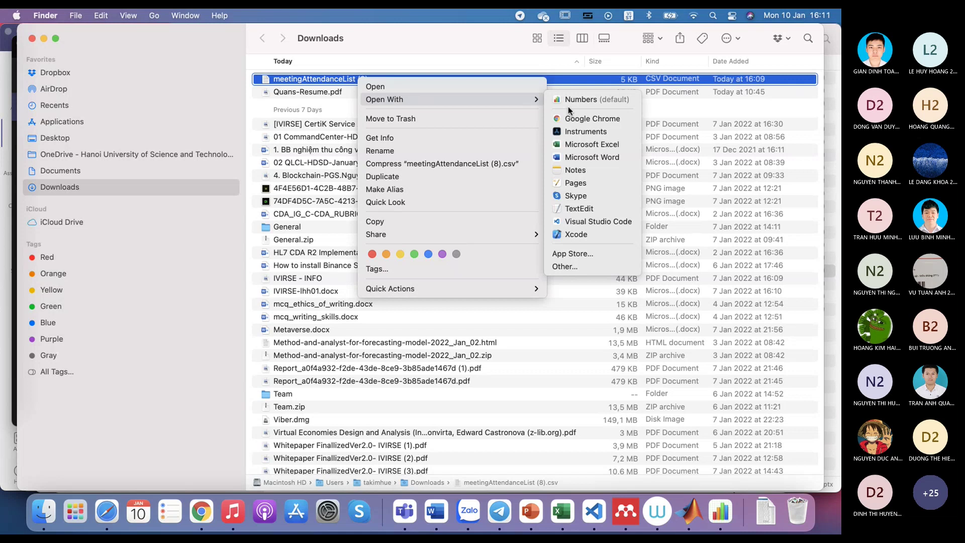
{"action": "left_click", "coordinate": [573, 145]}
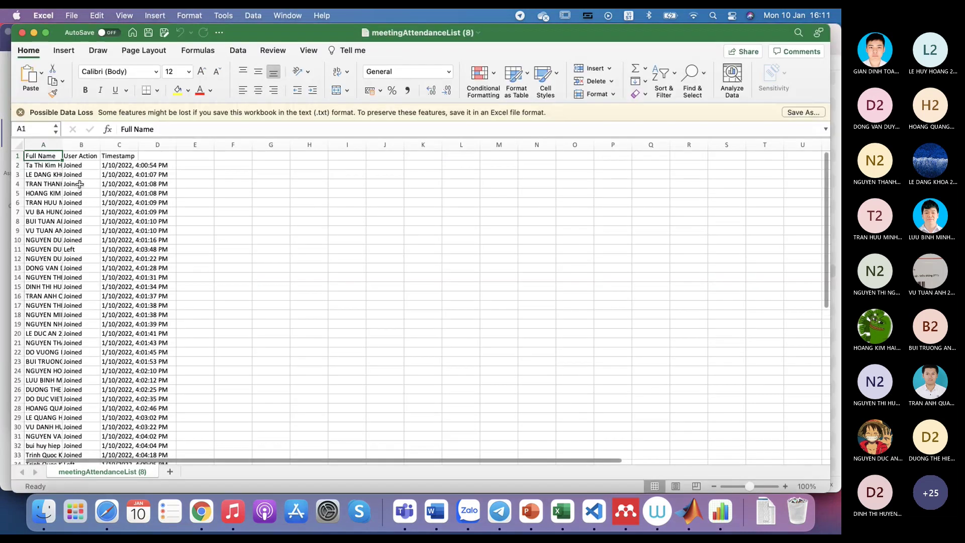
Color the text of row 3 red in the attendance list and save the file
{"action": "left_click", "coordinate": [18, 174]}
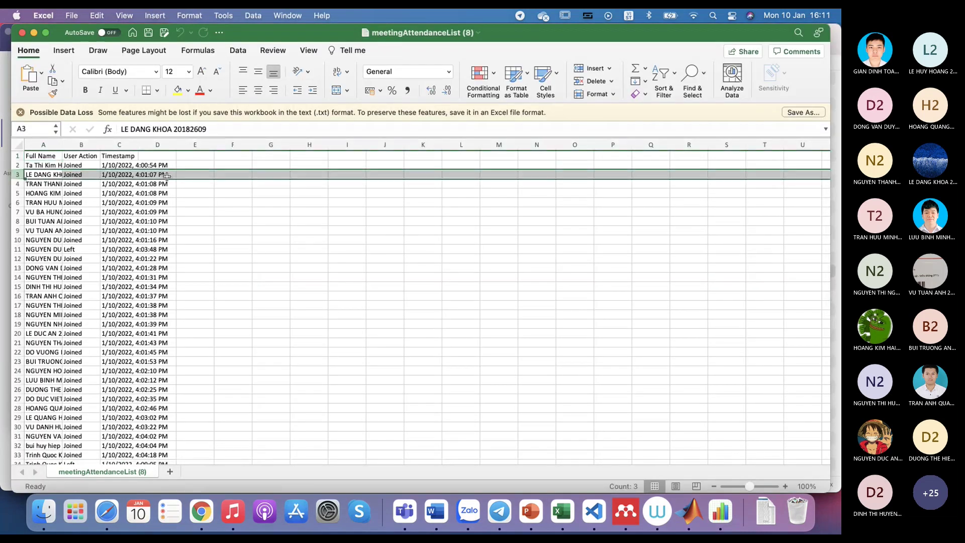
{"action": "left_click", "coordinate": [193, 156]}
{"action": "left_click", "coordinate": [189, 171]}
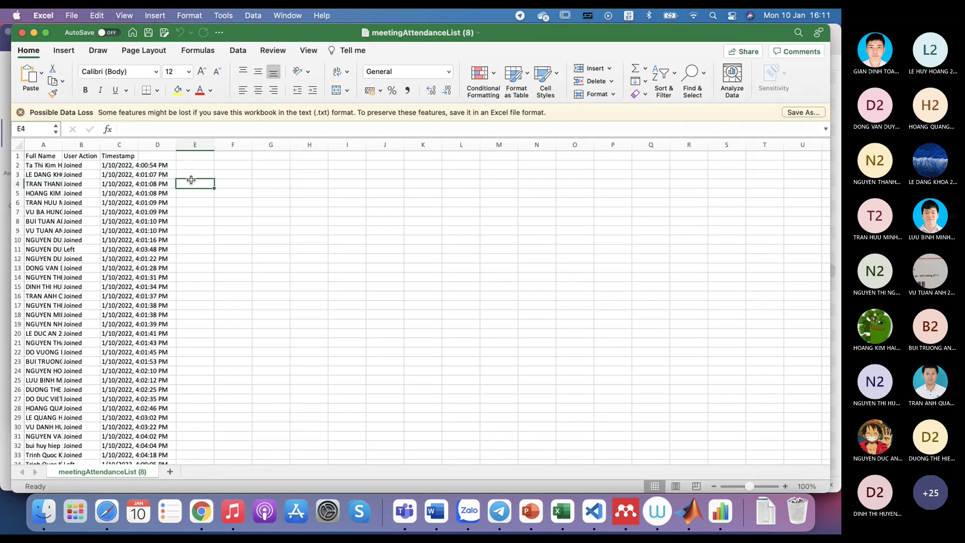
{"action": "left_click", "coordinate": [17, 174]}
{"action": "left_click", "coordinate": [199, 91]}
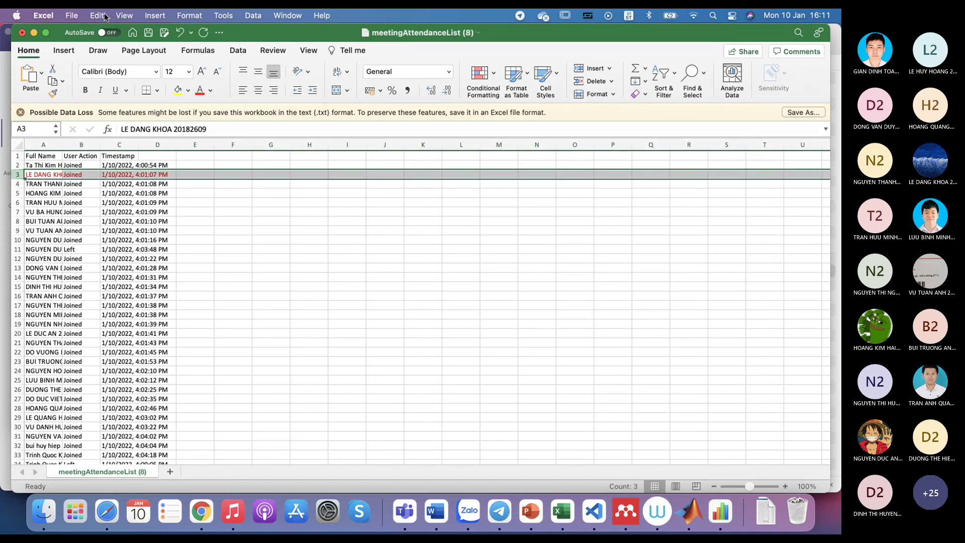
{"action": "left_click", "coordinate": [148, 32]}
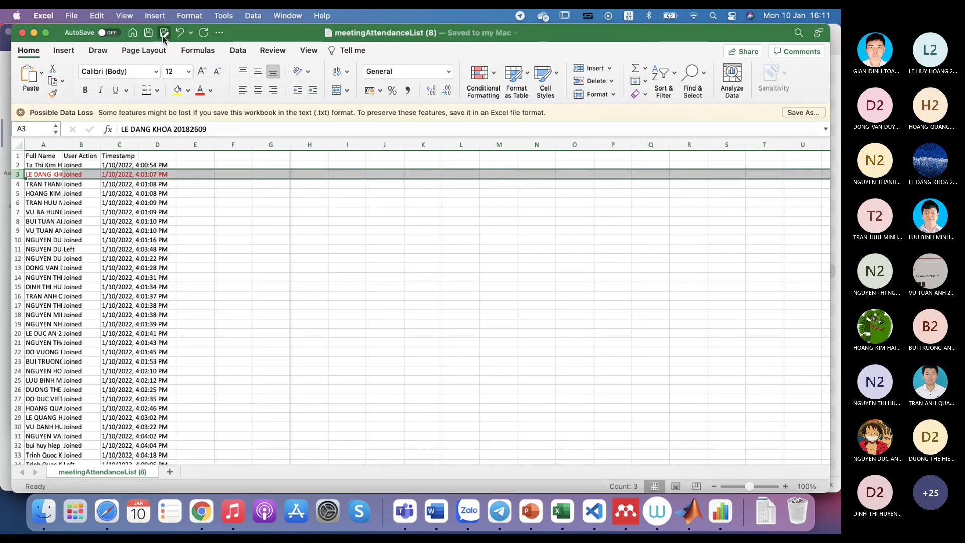
Start saving a copy of the workbook and choose the OneDrive folder "[5.1] Lý thuyết mật mã" as its location
{"action": "left_click", "coordinate": [72, 16]}
{"action": "left_click", "coordinate": [86, 116]}
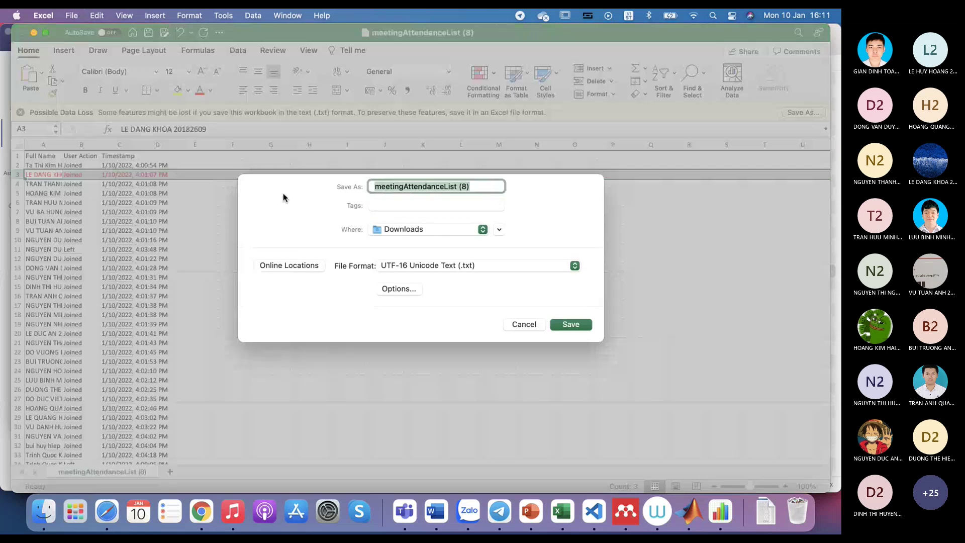
{"action": "left_click", "coordinate": [481, 229]}
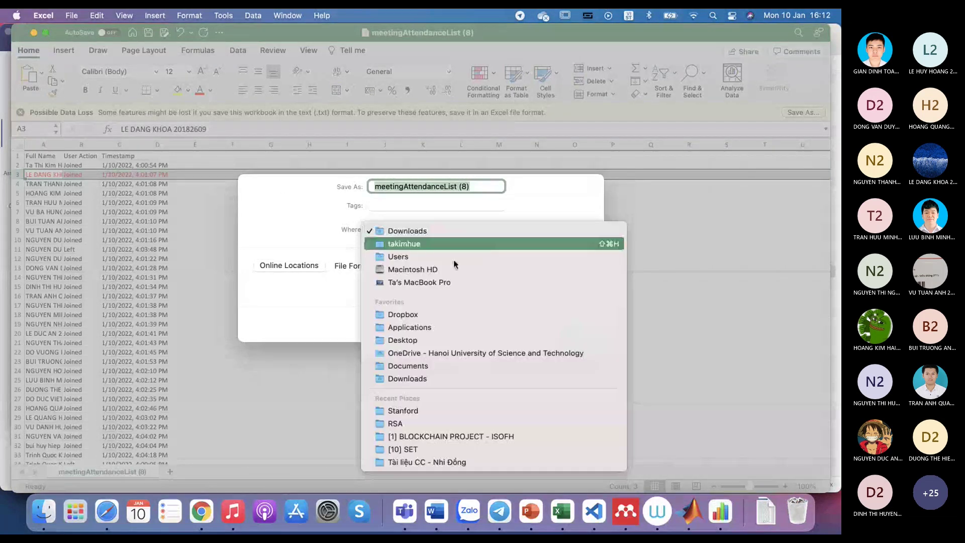
{"action": "left_click", "coordinate": [466, 352]}
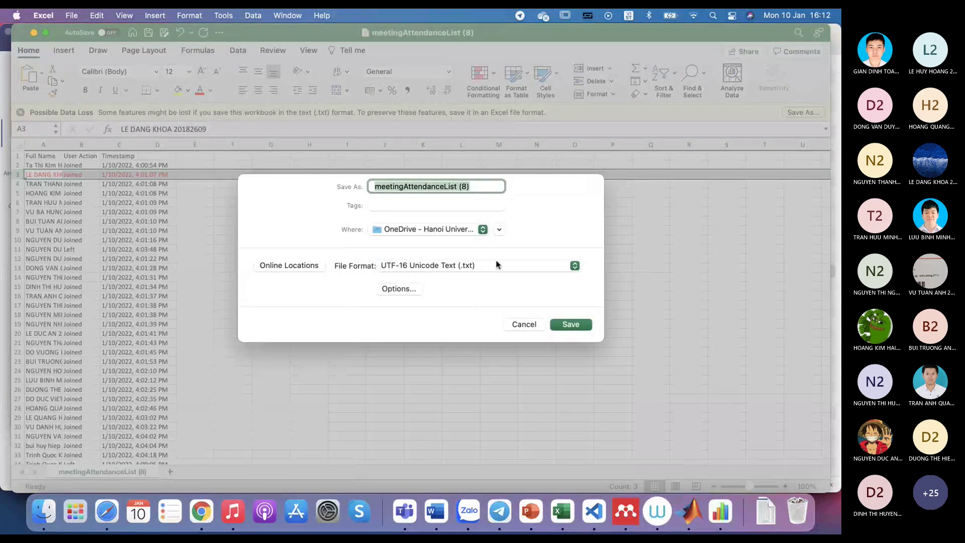
{"action": "left_click", "coordinate": [499, 230]}
{"action": "scroll", "coordinate": [355, 250], "scroll_direction": "down", "scroll_amount": 5}
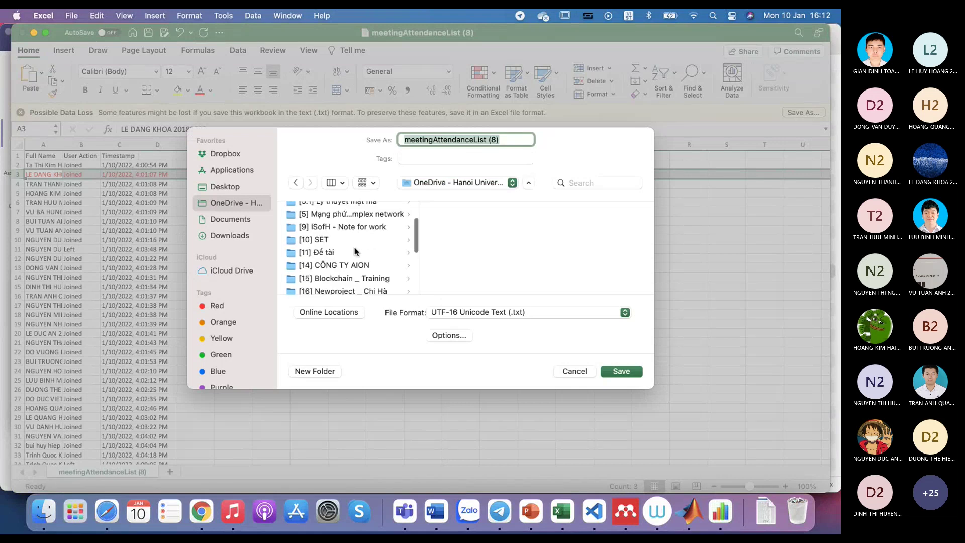
{"action": "scroll", "coordinate": [355, 252], "scroll_direction": "up", "scroll_amount": 5}
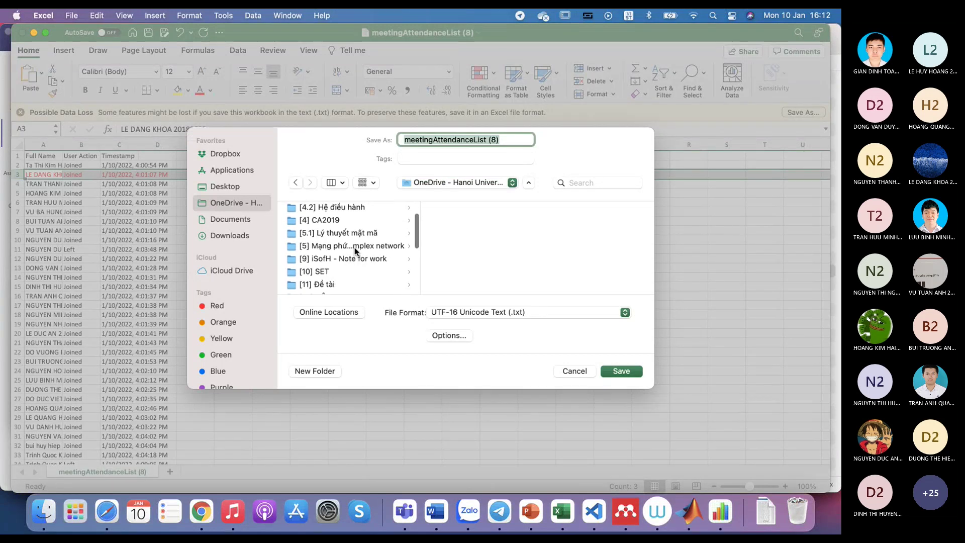
{"action": "scroll", "coordinate": [355, 251], "scroll_direction": "down", "scroll_amount": 2}
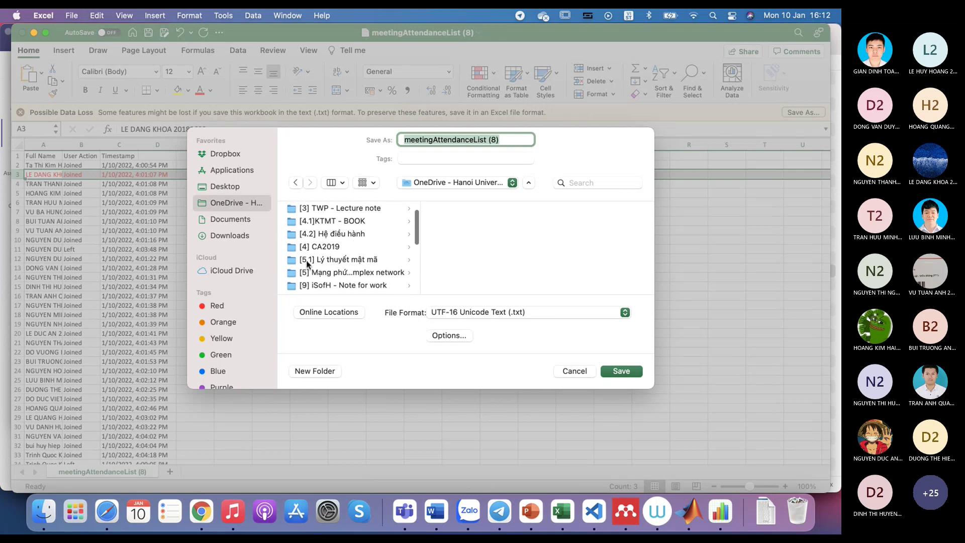
{"action": "left_click", "coordinate": [366, 260]}
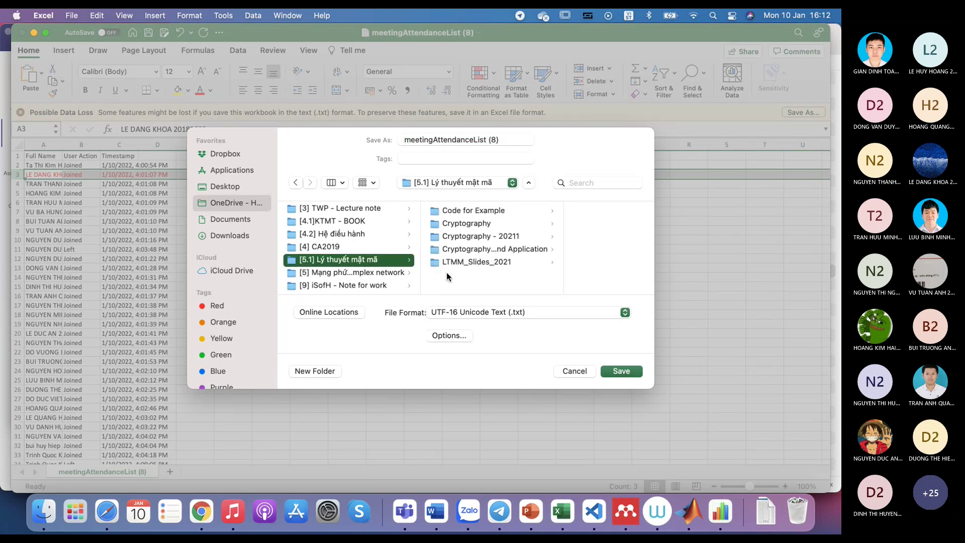
Name the copy "meetingAttendanceList _ Tuần 16" and save it, keeping the UTF-16 Unicode Text (.txt) format
{"action": "left_click", "coordinate": [498, 141]}
{"action": "key", "text": "BackSpace"}
{"action": "key", "text": "BackSpace"}
{"action": "key", "text": "BackSpace"}
{"action": "type", "text": "_ Tuần 1"}
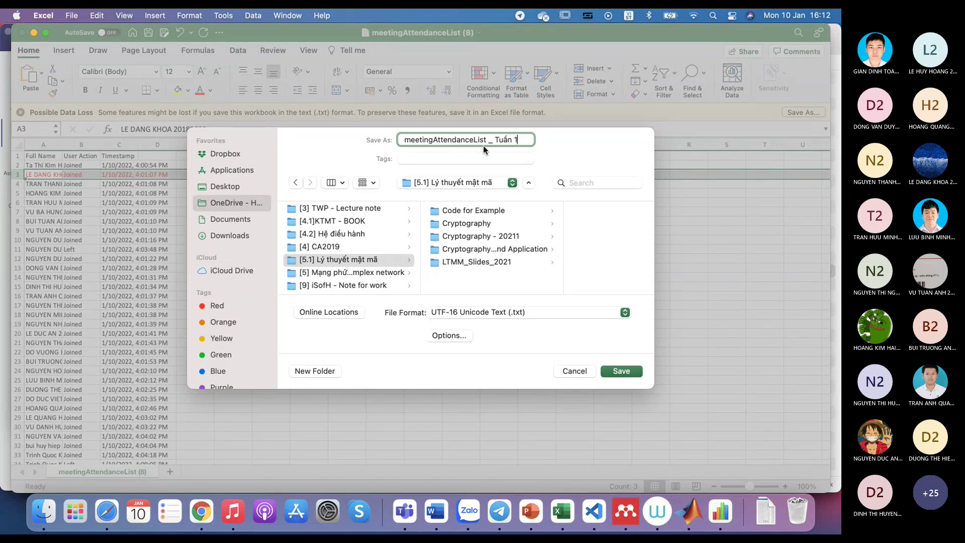
{"action": "key", "text": "BackSpace"}
{"action": "type", "text": "16"}
{"action": "left_click", "coordinate": [625, 372]}
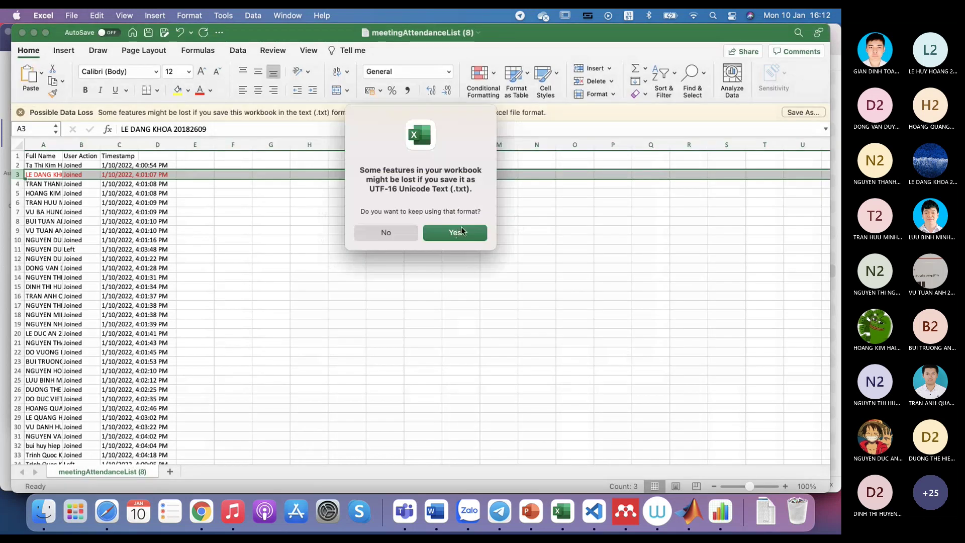
{"action": "left_click", "coordinate": [462, 231]}
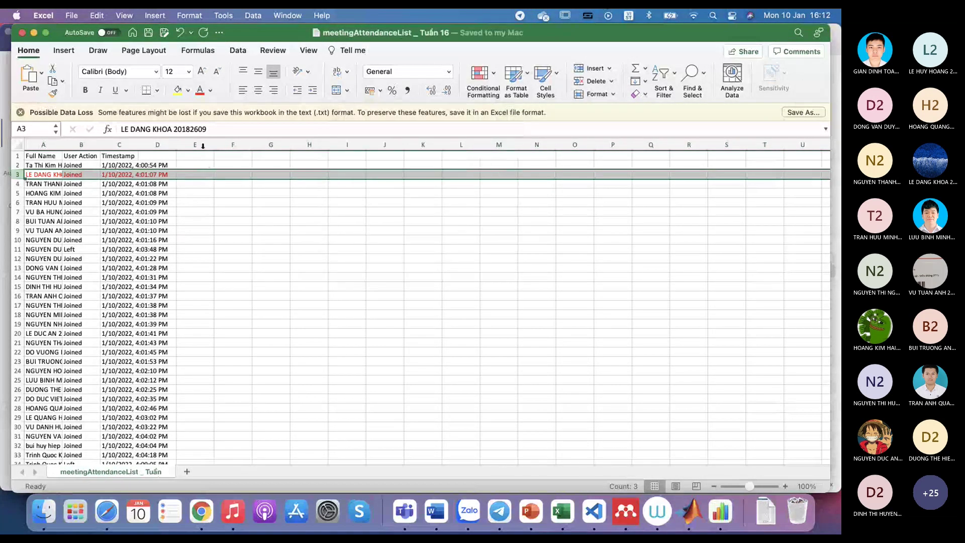
Color the text of row 4 red and widen column A to fit the full names
{"action": "left_click", "coordinate": [17, 184]}
{"action": "left_click", "coordinate": [199, 93]}
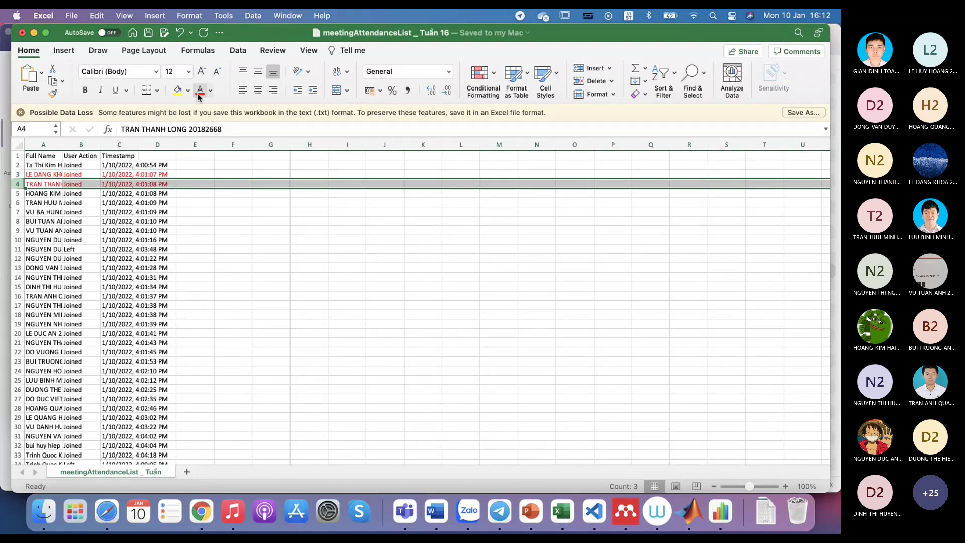
{"action": "left_click", "coordinate": [65, 151]}
{"action": "double_click", "coordinate": [62, 152]}
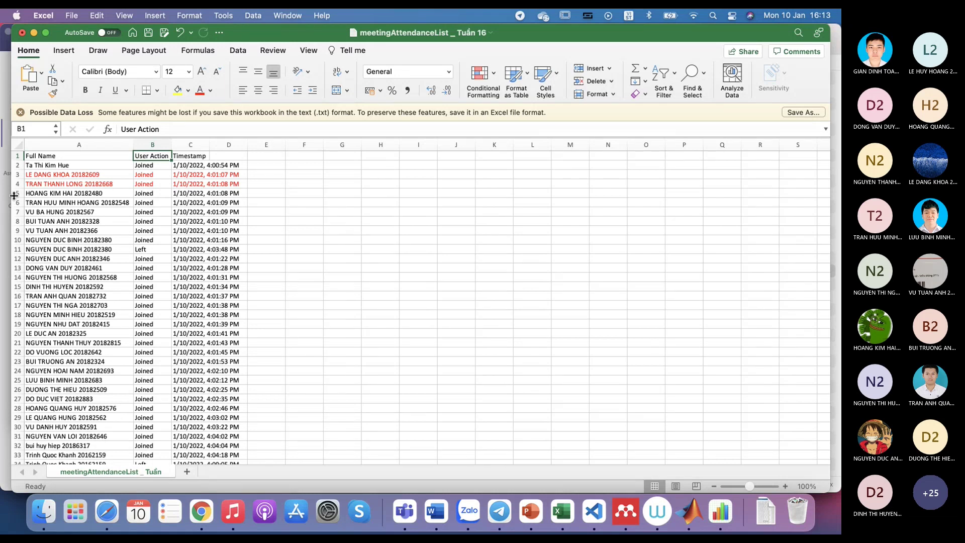
Color the text of rows 5, 6 and 7 red in the attendance list
{"action": "left_click", "coordinate": [14, 193]}
{"action": "left_click", "coordinate": [200, 90]}
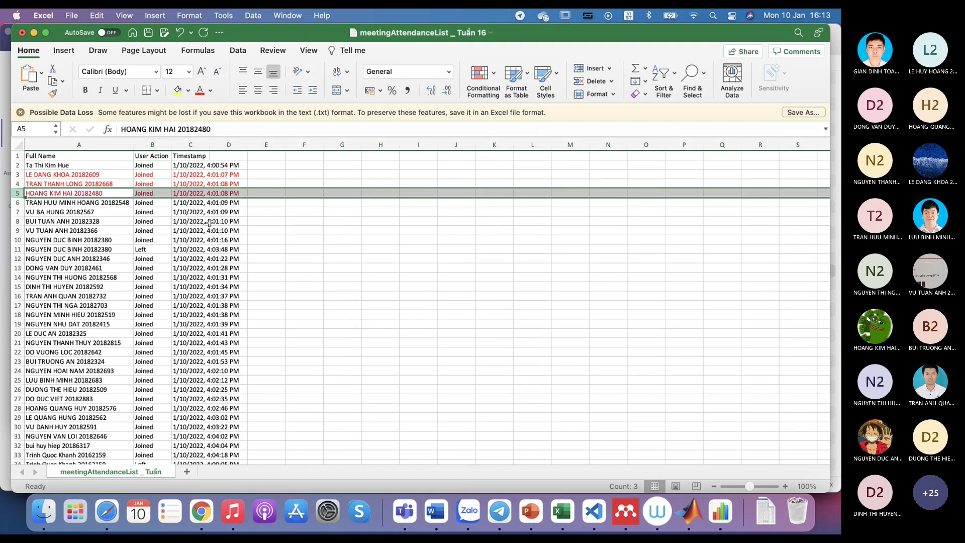
{"action": "left_click", "coordinate": [297, 217]}
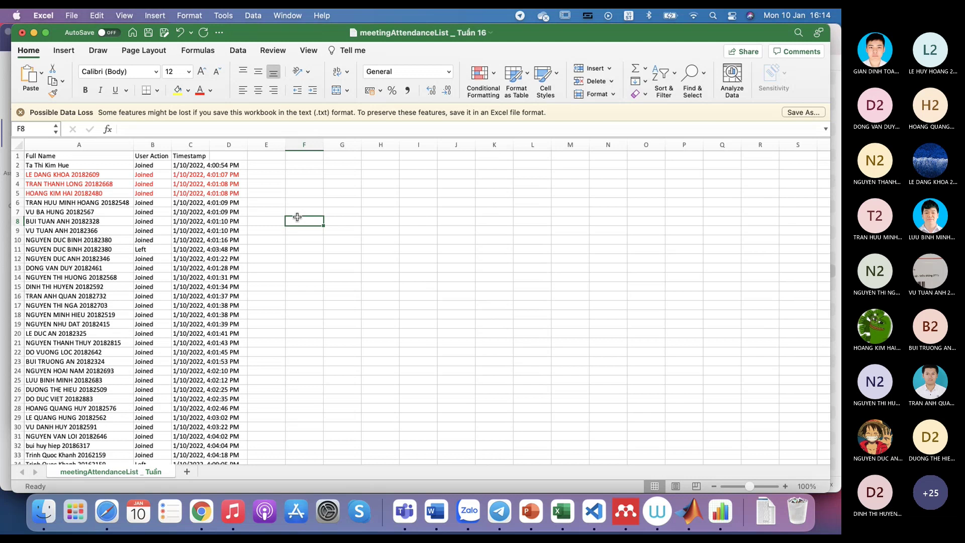
{"action": "left_click", "coordinate": [21, 204]}
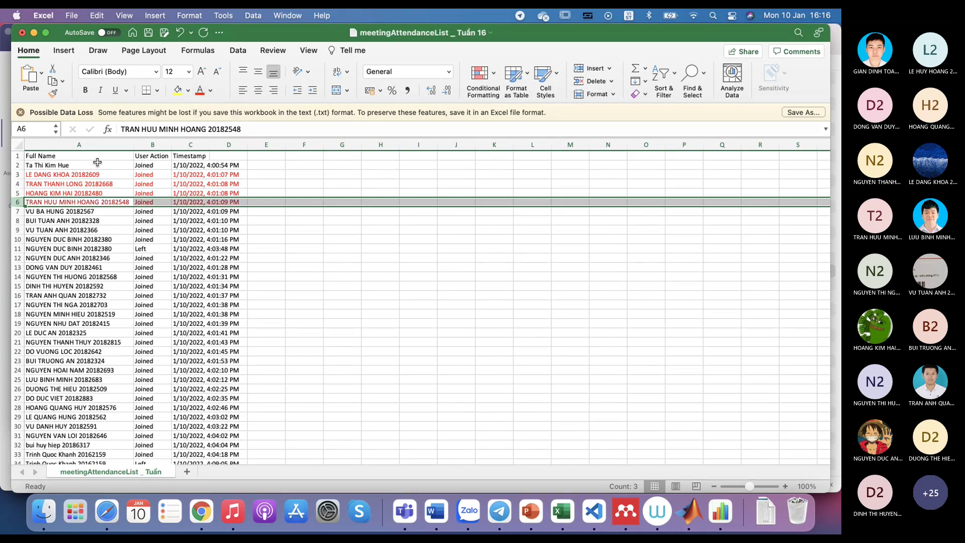
{"action": "left_click_drag", "start_coordinate": [18, 216], "coordinate": [18, 216]}
{"action": "left_click", "coordinate": [20, 211]}
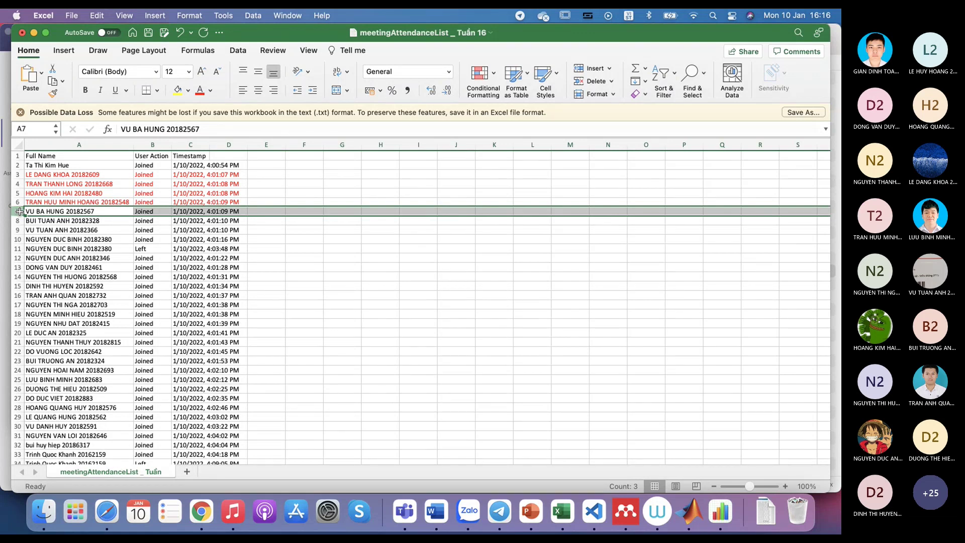
{"action": "left_click", "coordinate": [199, 95]}
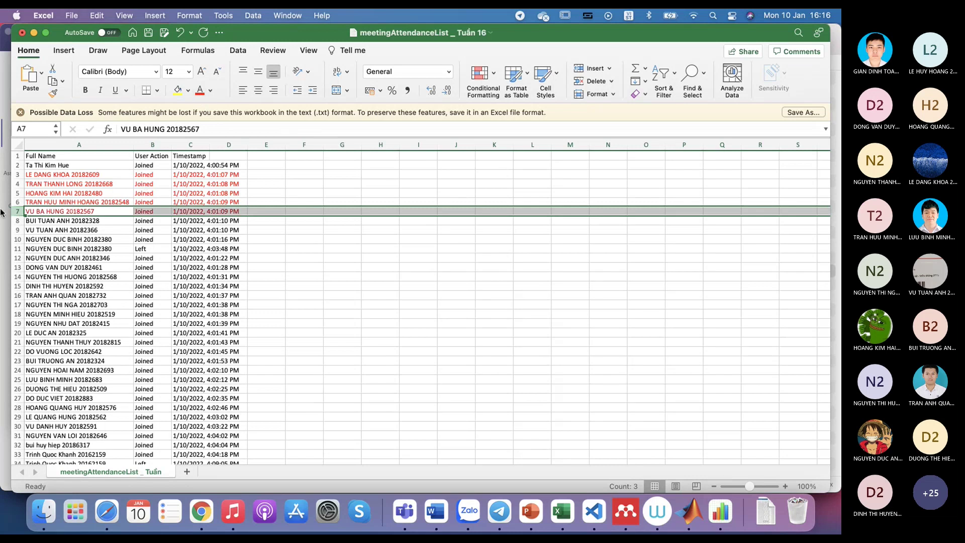
Switch to Microsoft Teams and check the meeting chat and the General channel's posts for the ongoing class meeting
{"action": "left_click", "coordinate": [404, 512]}
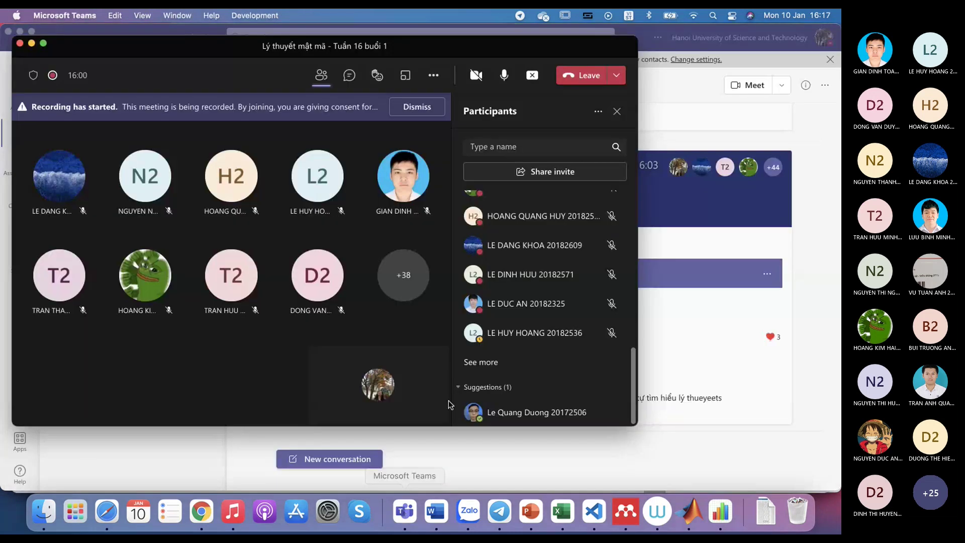
{"action": "left_click", "coordinate": [349, 75]}
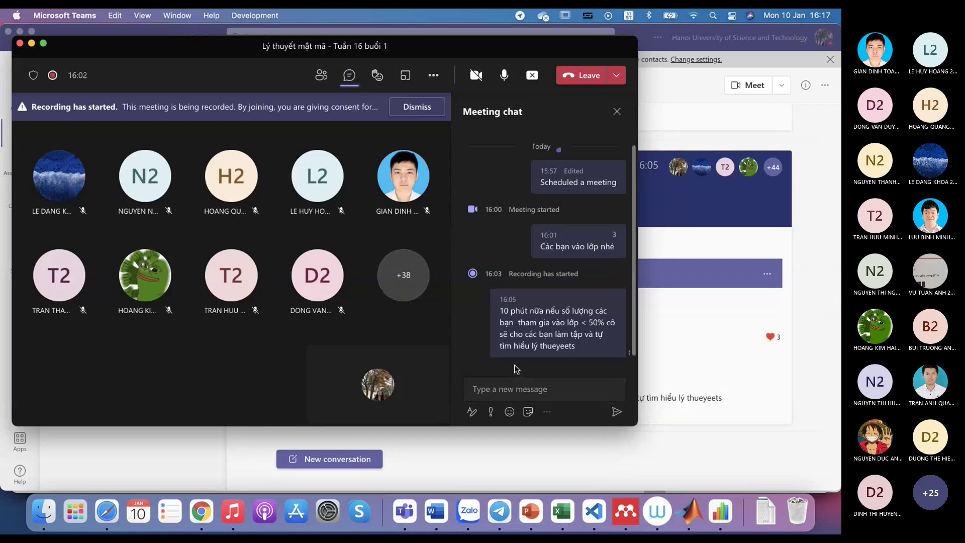
{"action": "left_click", "coordinate": [657, 432]}
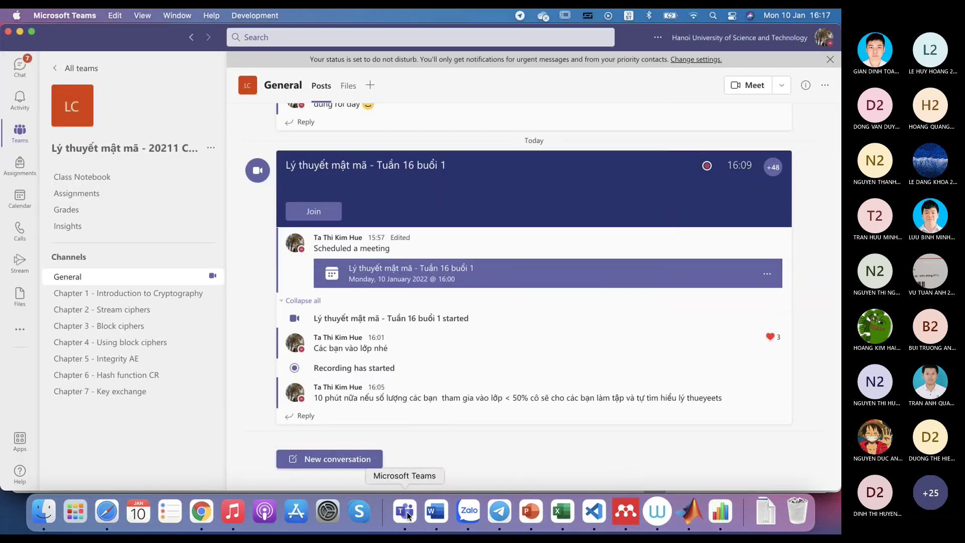
Switch back to Excel and color the text of rows 8 and 9 red in the attendance list
{"action": "left_click", "coordinate": [562, 512]}
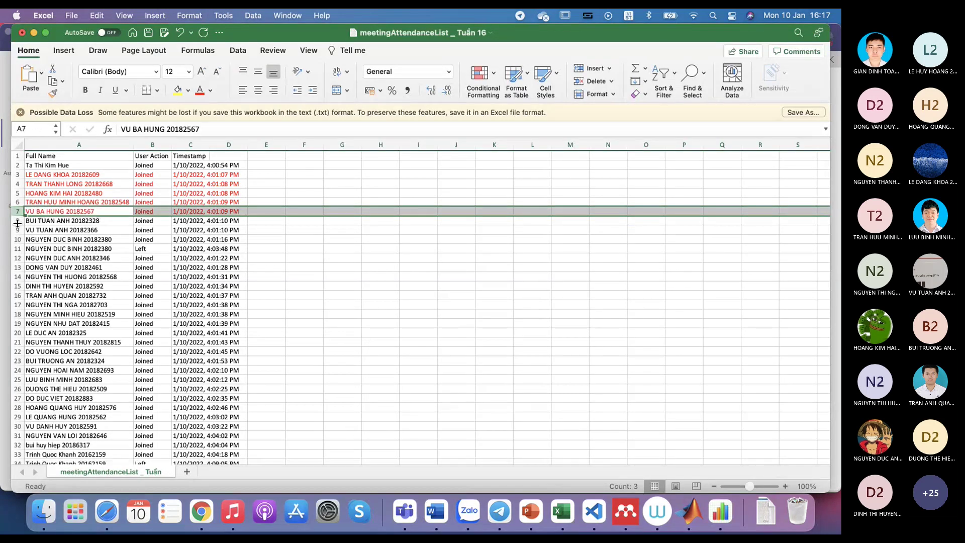
{"action": "left_click", "coordinate": [17, 221]}
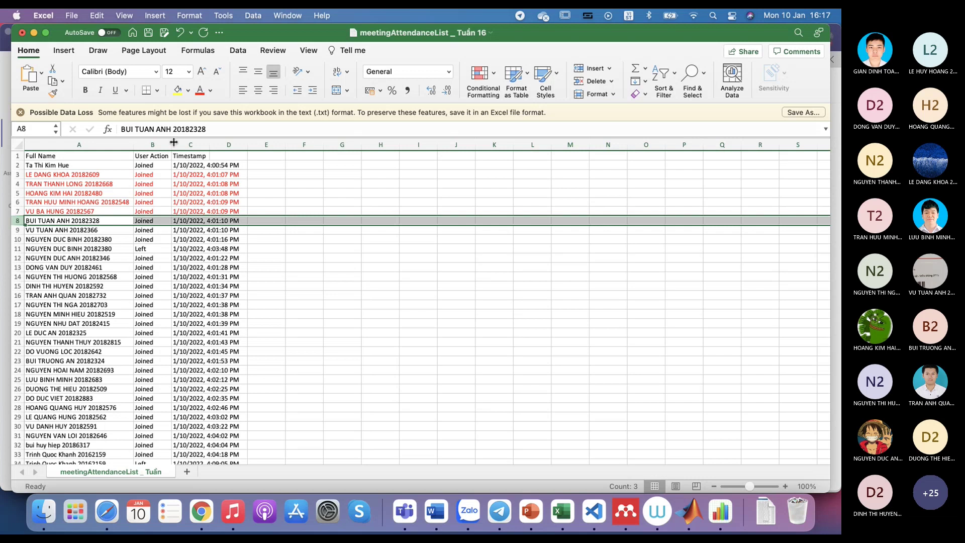
{"action": "left_click", "coordinate": [199, 90]}
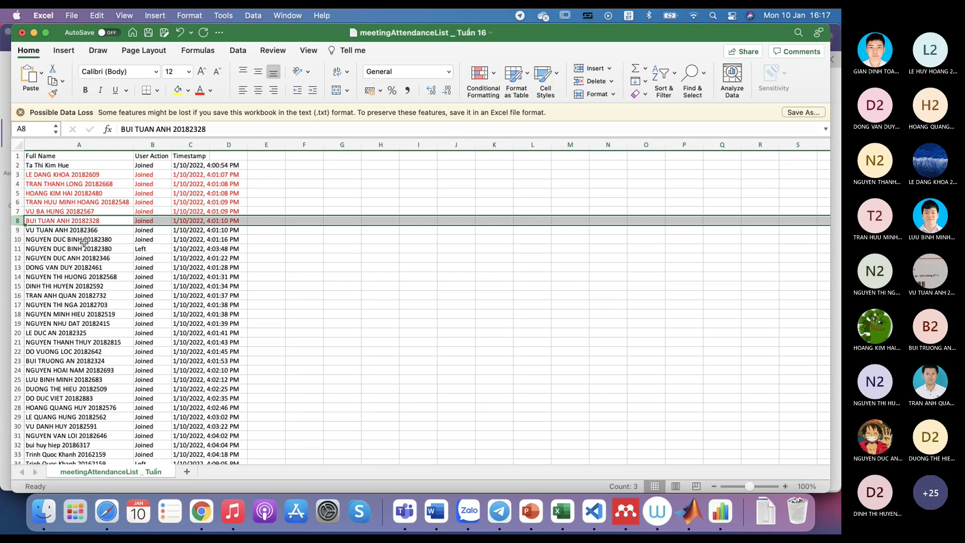
{"action": "left_click", "coordinate": [17, 230]}
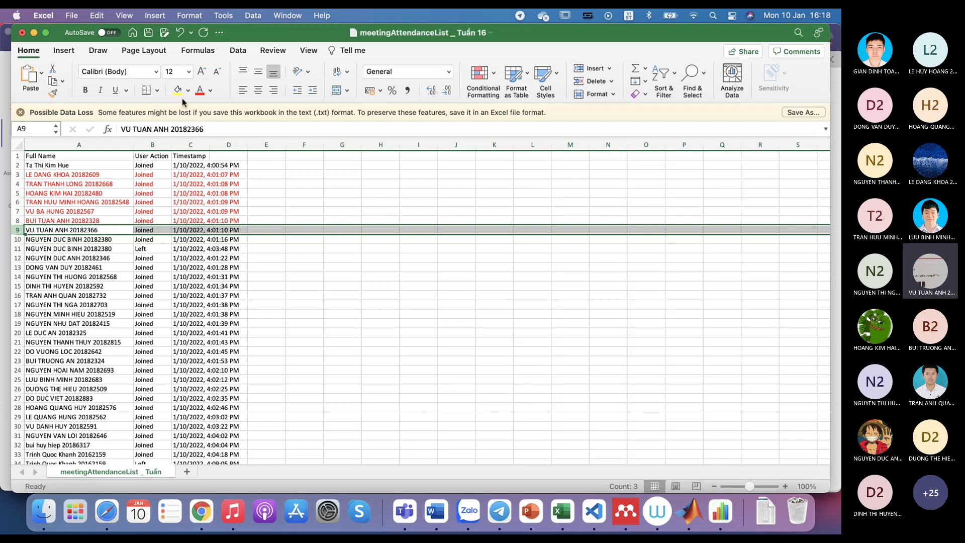
{"action": "left_click", "coordinate": [200, 92]}
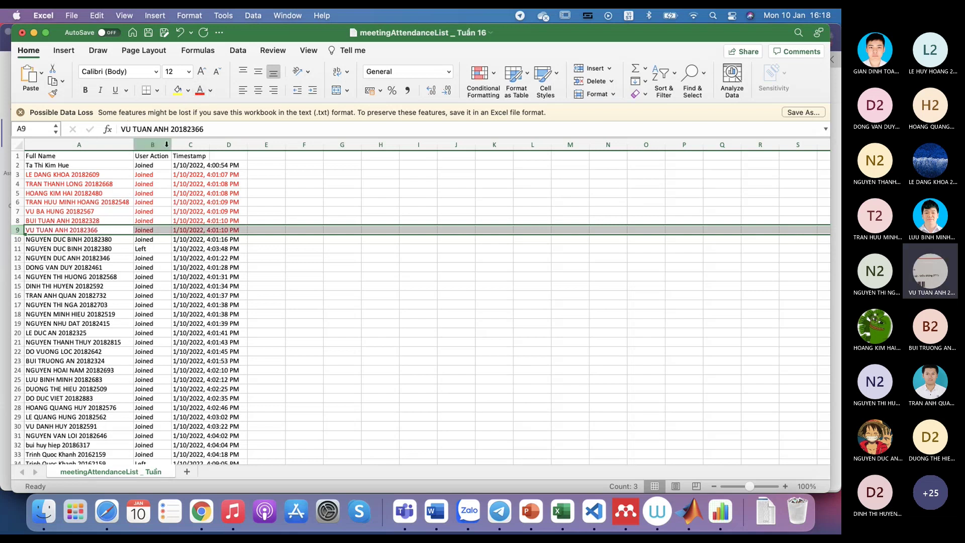
Select row 10 of the attendance list, switch to the Microsoft Teams meeting and look through its participants list
{"action": "left_click", "coordinate": [18, 239]}
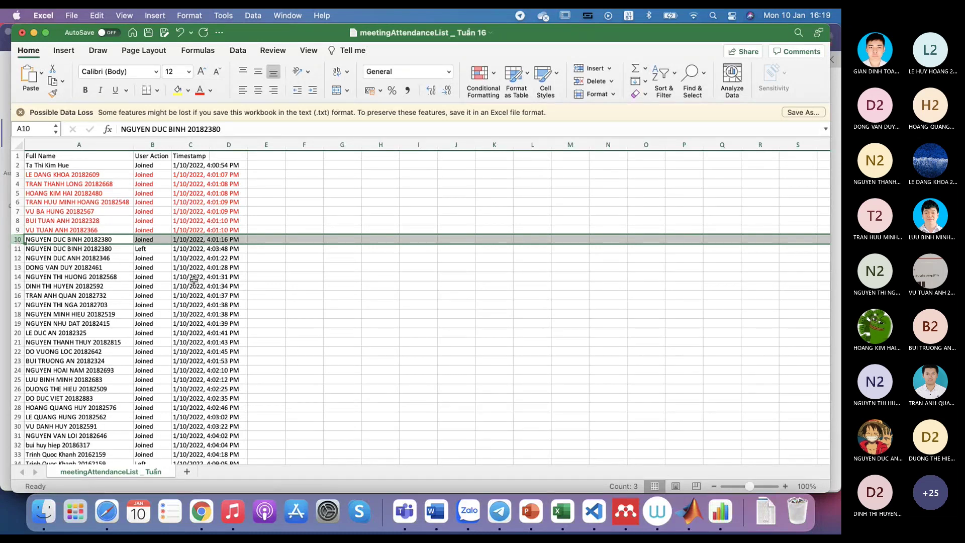
{"action": "key", "text": "super+Tab"}
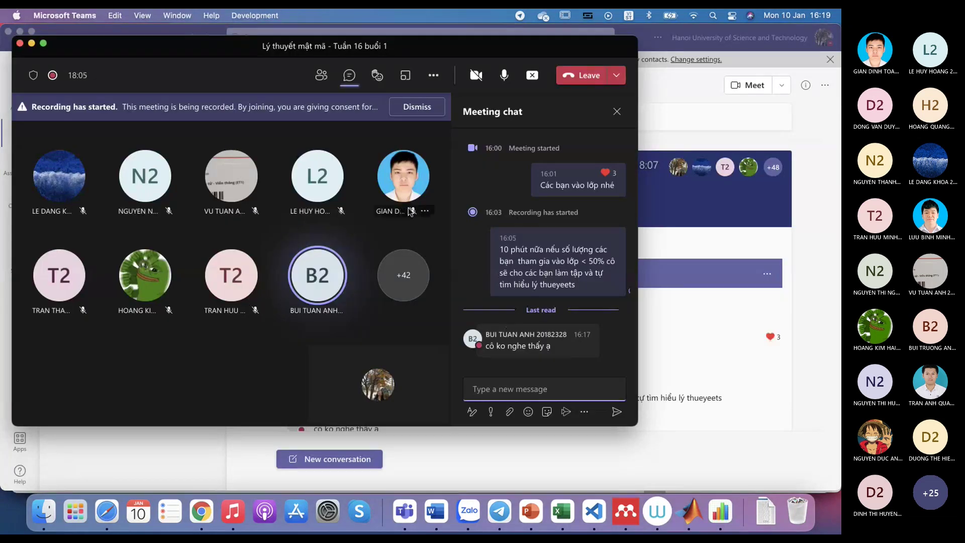
{"action": "left_click", "coordinate": [321, 75]}
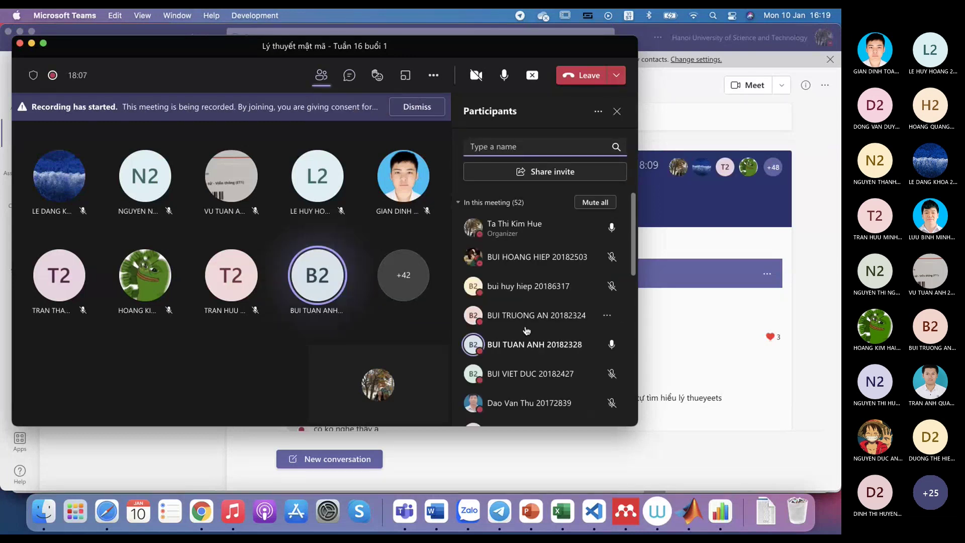
{"action": "scroll", "coordinate": [528, 326], "scroll_direction": "down", "scroll_amount": 2}
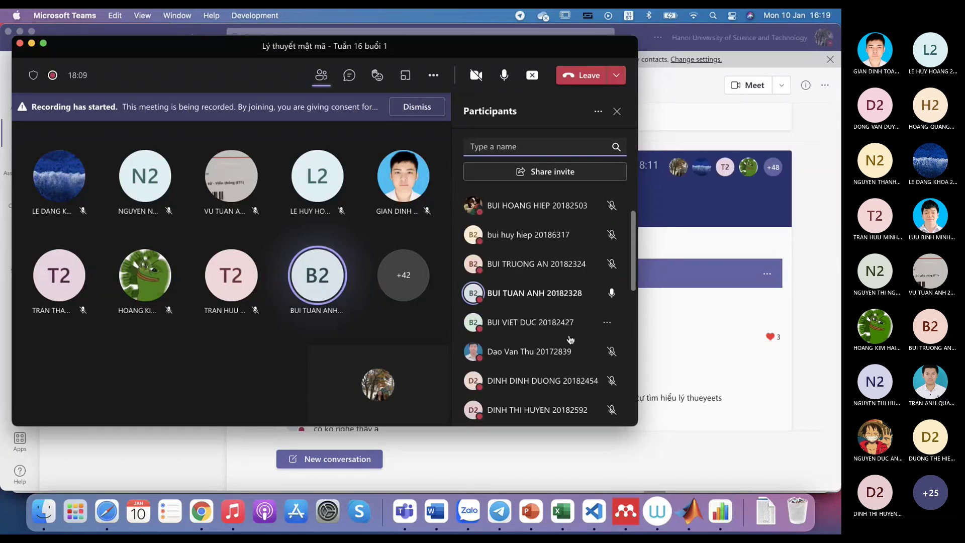
{"action": "scroll", "coordinate": [567, 333], "scroll_direction": "up", "scroll_amount": 1}
{"action": "scroll", "coordinate": [566, 328], "scroll_direction": "up", "scroll_amount": 1}
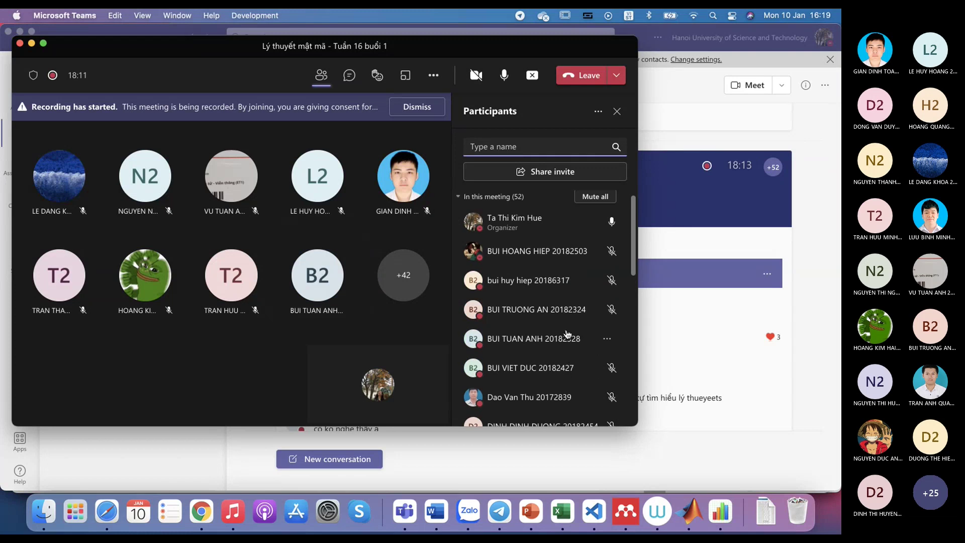
{"action": "scroll", "coordinate": [565, 329], "scroll_direction": "down", "scroll_amount": 5}
{"action": "scroll", "coordinate": [564, 356], "scroll_direction": "up", "scroll_amount": 5}
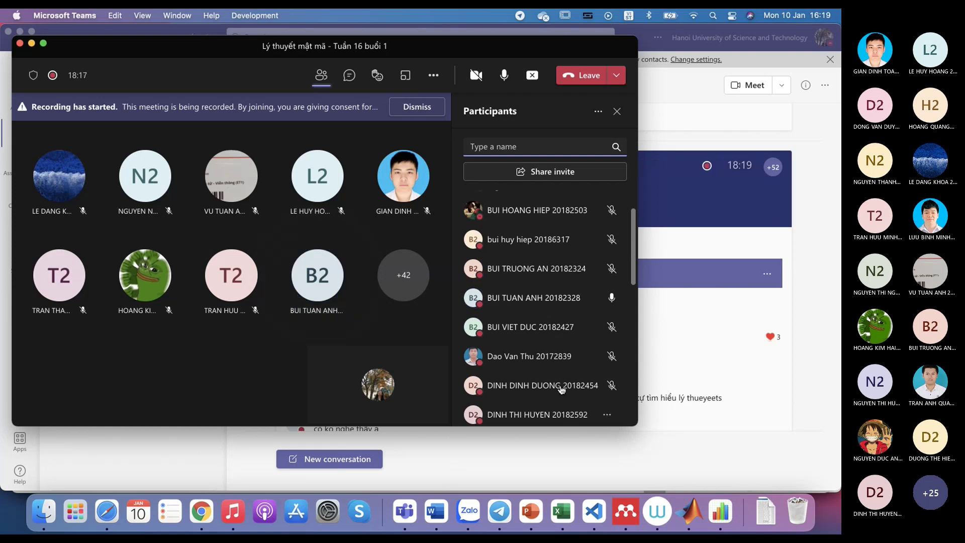
Return to the Excel attendance list and color the text of rows 10 and 16 red
{"action": "left_click", "coordinate": [562, 511]}
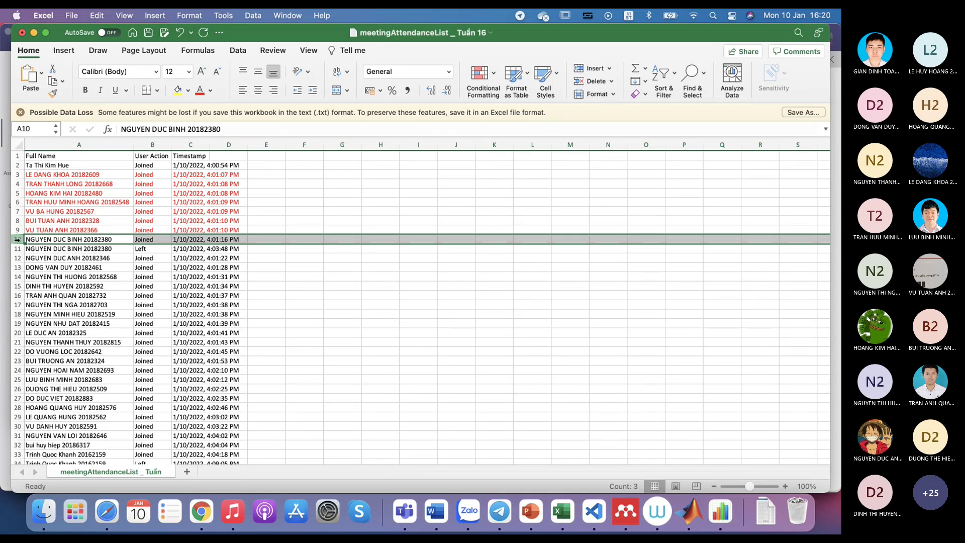
{"action": "left_click", "coordinate": [204, 92]}
{"action": "left_click", "coordinate": [23, 259]}
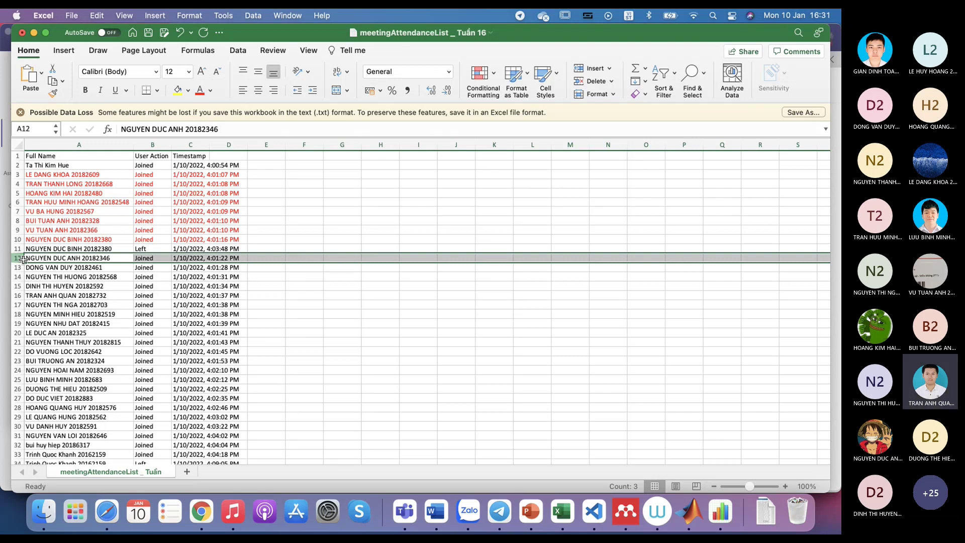
{"action": "left_click_drag", "start_coordinate": [18, 298], "coordinate": [18, 298]}
{"action": "left_click", "coordinate": [18, 295]}
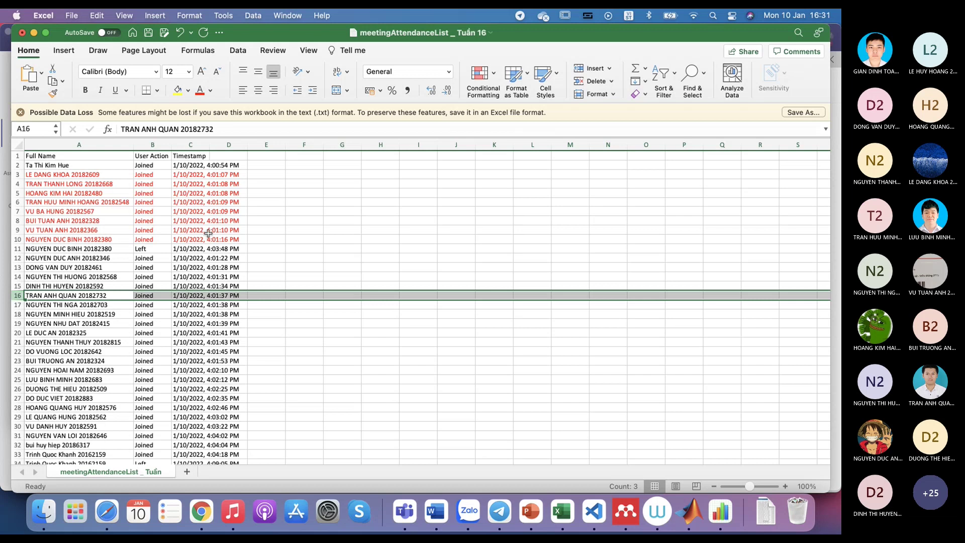
{"action": "left_click", "coordinate": [199, 91]}
{"action": "left_click", "coordinate": [236, 314]}
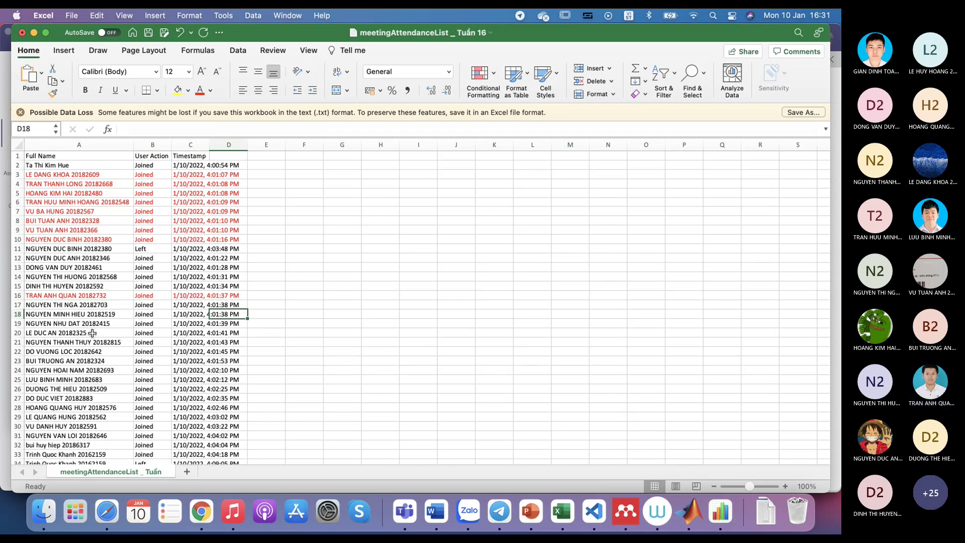
Color the text of rows 17 and 18 red in the attendance list
{"action": "left_click", "coordinate": [15, 299]}
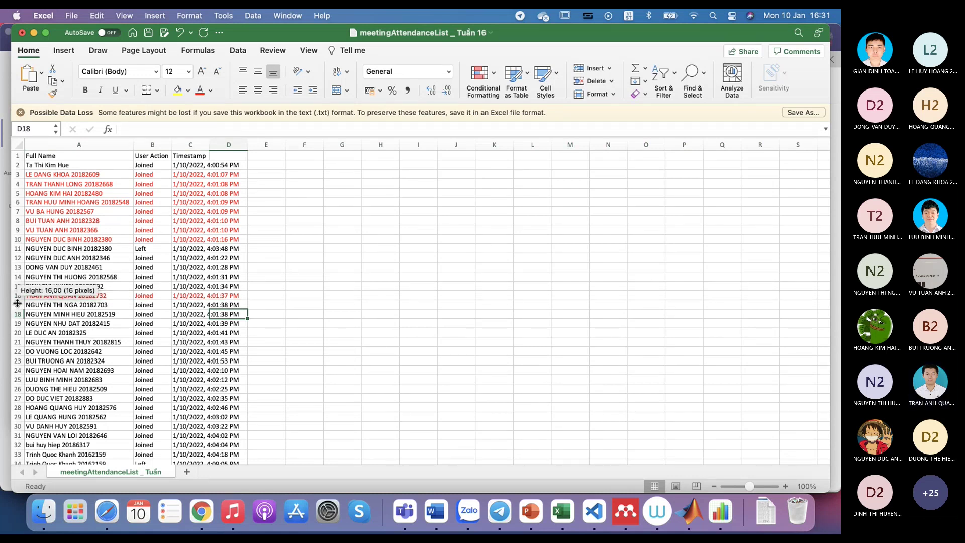
{"action": "left_click", "coordinate": [16, 305]}
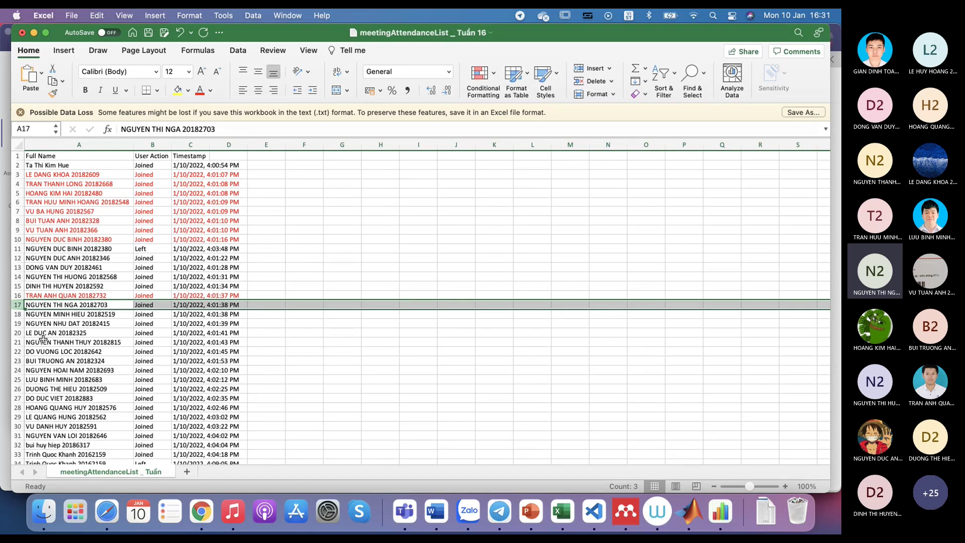
{"action": "left_click", "coordinate": [201, 92]}
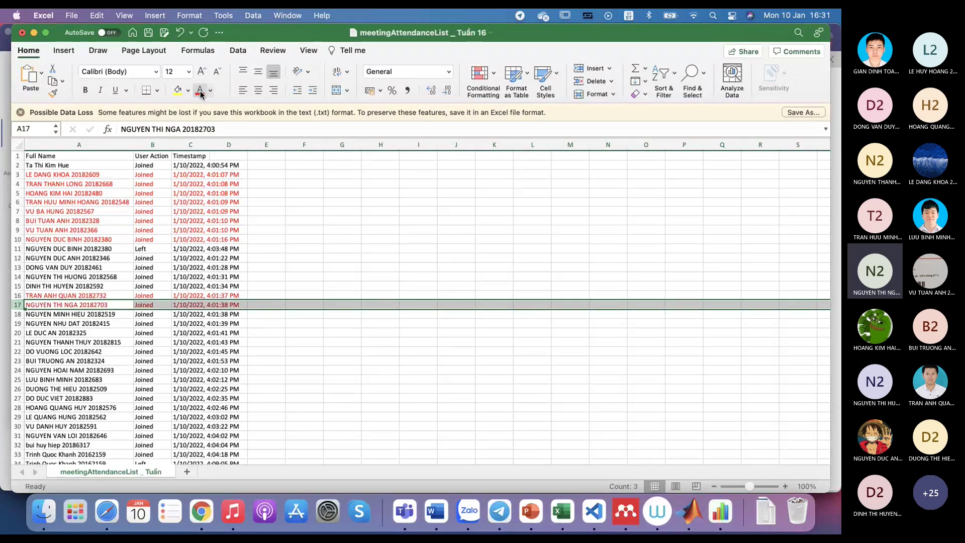
{"action": "scroll", "coordinate": [57, 357], "scroll_direction": "down", "scroll_amount": 3}
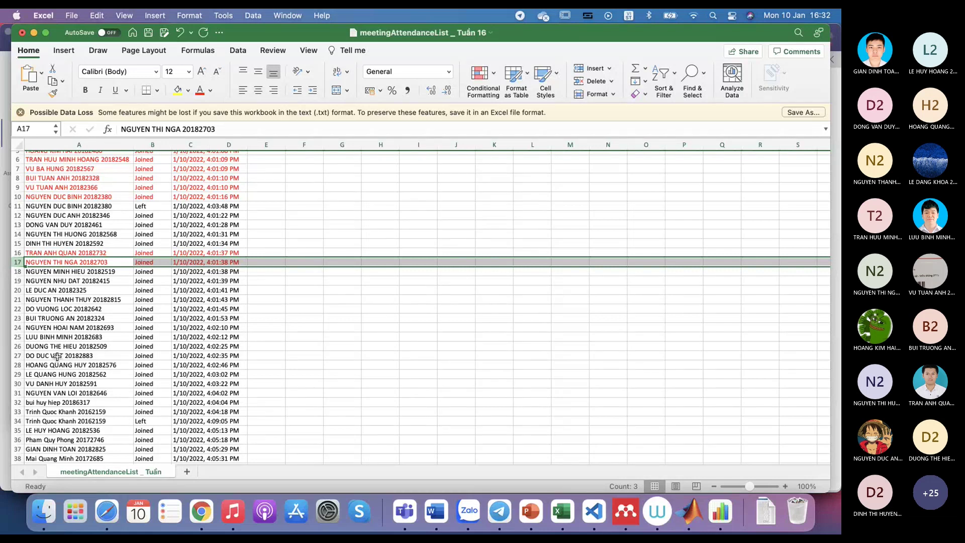
{"action": "left_click", "coordinate": [20, 272]}
{"action": "left_click", "coordinate": [200, 90]}
Color the text of rows 20 and 21 red and select row 23 of the attendance list
{"action": "scroll", "coordinate": [157, 357], "scroll_direction": "down", "scroll_amount": 3}
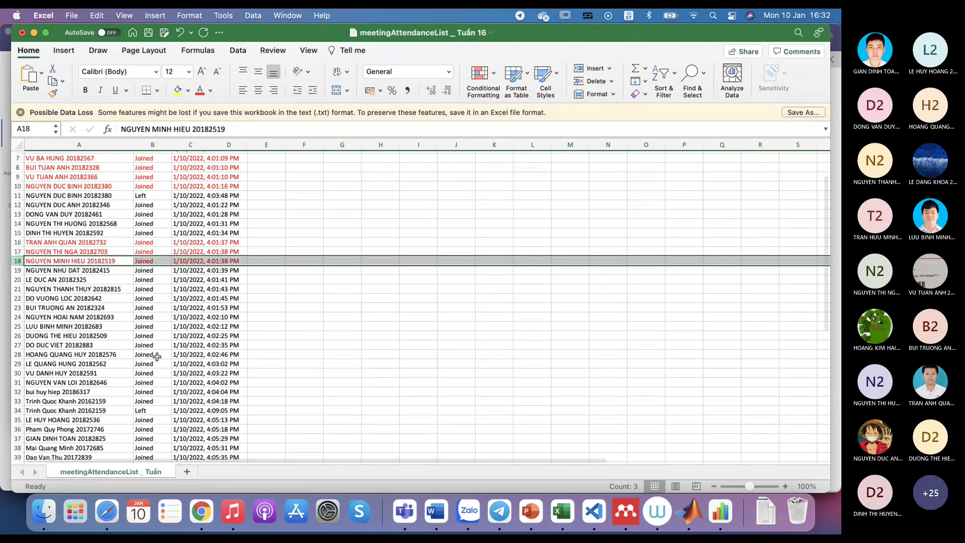
{"action": "scroll", "coordinate": [157, 357], "scroll_direction": "down", "scroll_amount": 2}
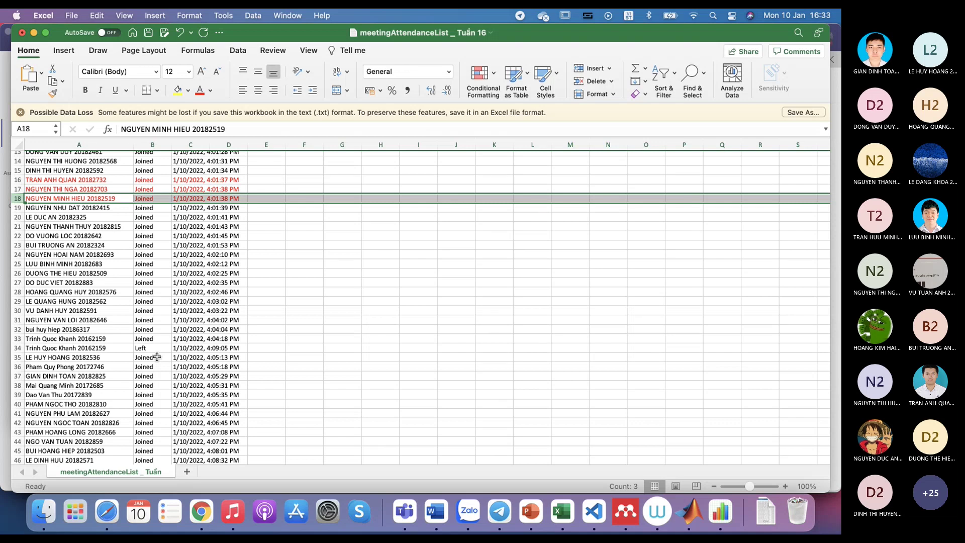
{"action": "left_click", "coordinate": [15, 217]}
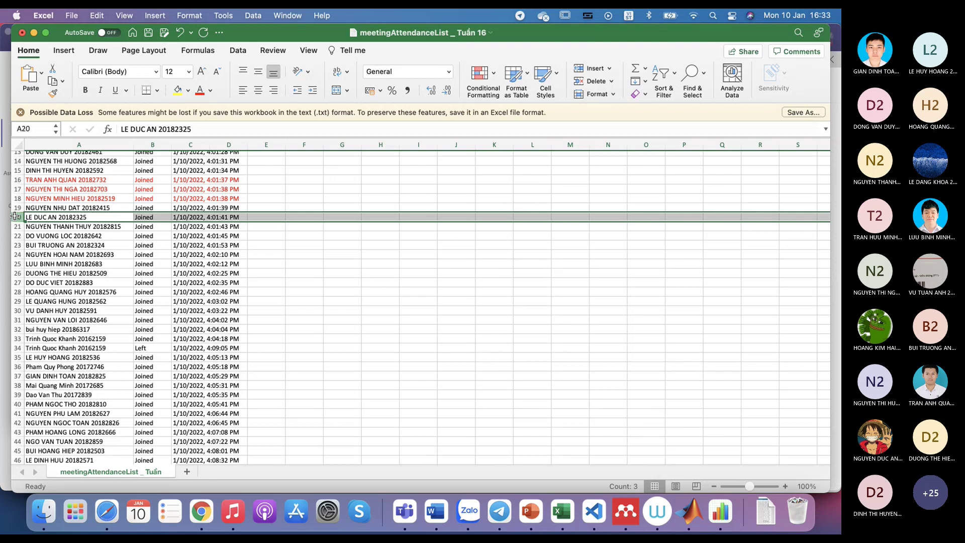
{"action": "left_click", "coordinate": [200, 91]}
{"action": "left_click", "coordinate": [14, 226]}
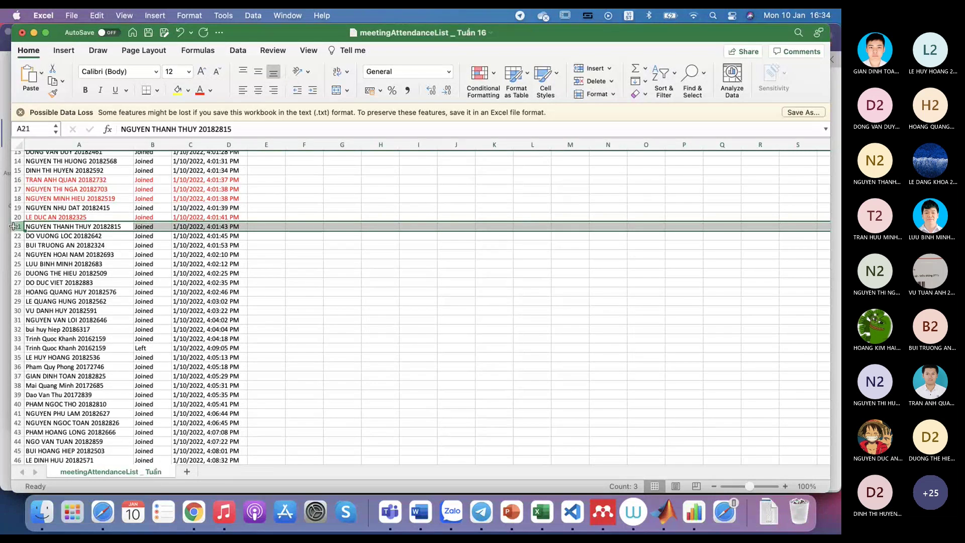
{"action": "left_click", "coordinate": [195, 95]}
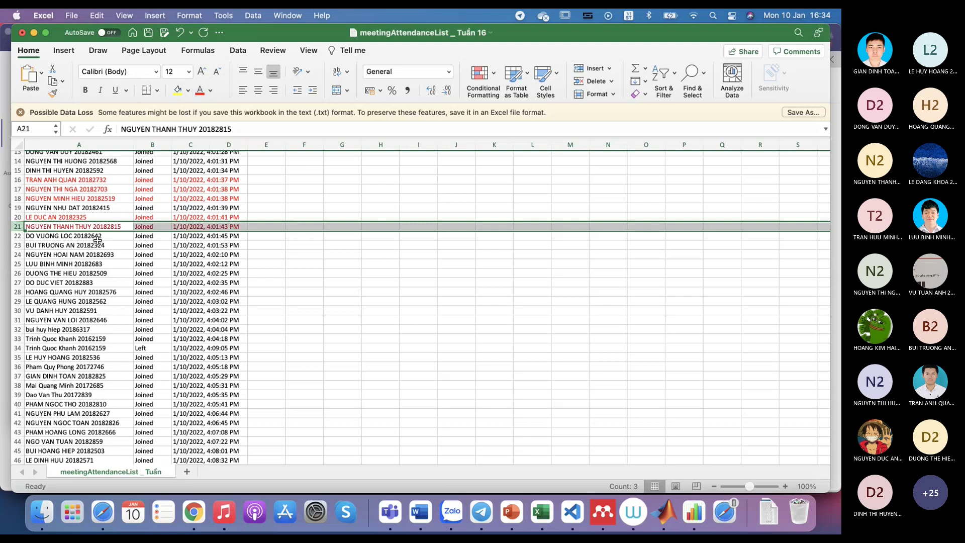
{"action": "left_click", "coordinate": [22, 238]}
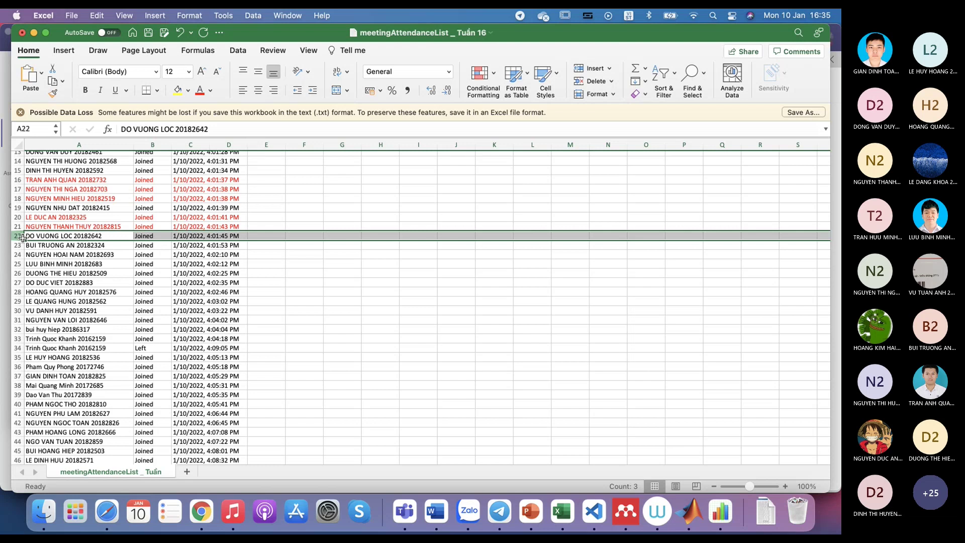
{"action": "left_click", "coordinate": [21, 246]}
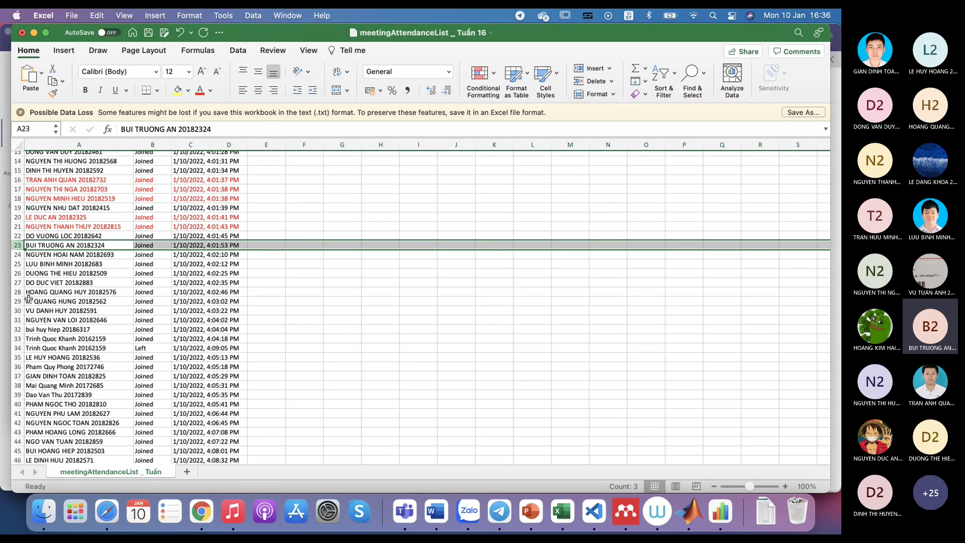
Switch to the 09-basic-key-exchange-hue presentation in PowerPoint and look back through the slide thumbnails before slide 25
{"action": "left_click", "coordinate": [530, 512]}
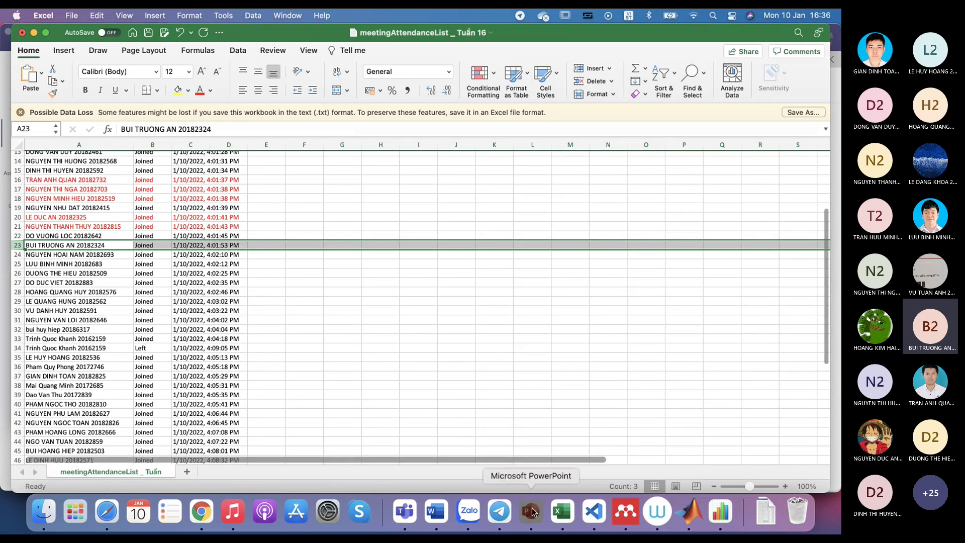
{"action": "scroll", "coordinate": [69, 286], "scroll_direction": "up", "scroll_amount": 5}
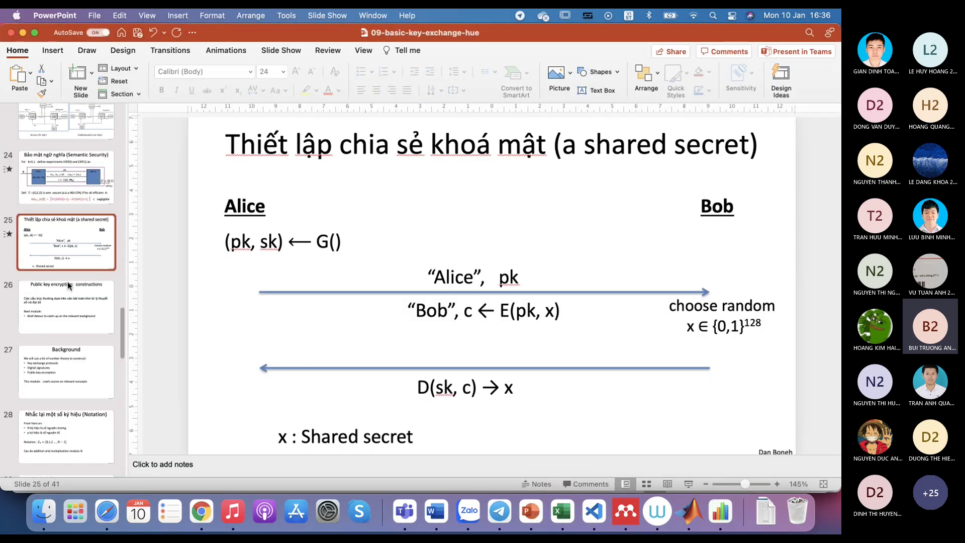
{"action": "scroll", "coordinate": [69, 286], "scroll_direction": "up", "scroll_amount": 5}
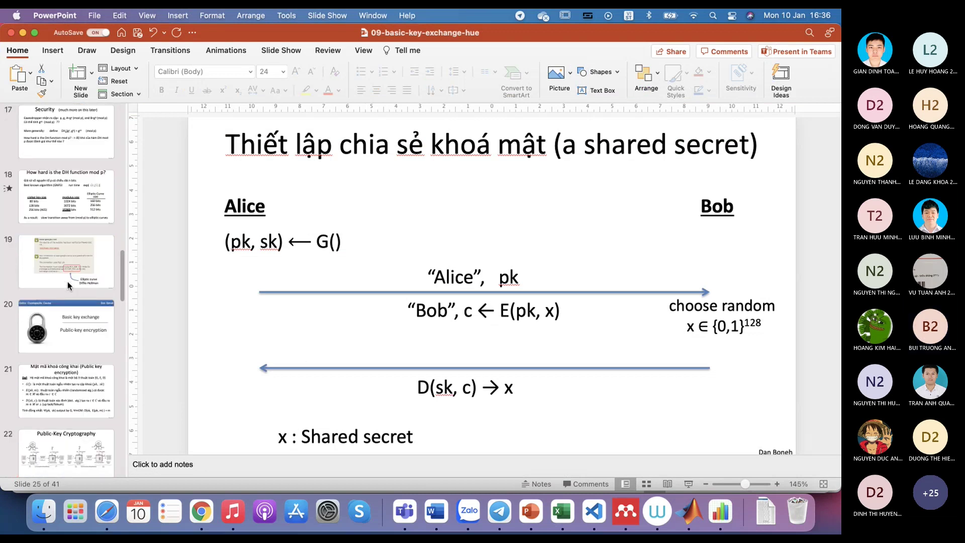